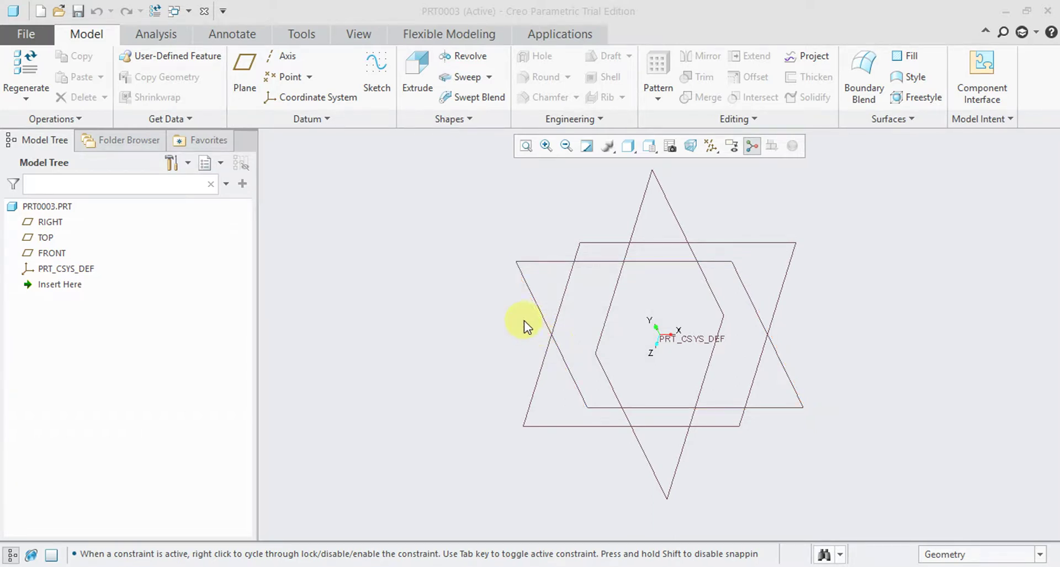
Start a Rotational Blend and open its first section sketch on the TOP plane
left_click(465, 118)
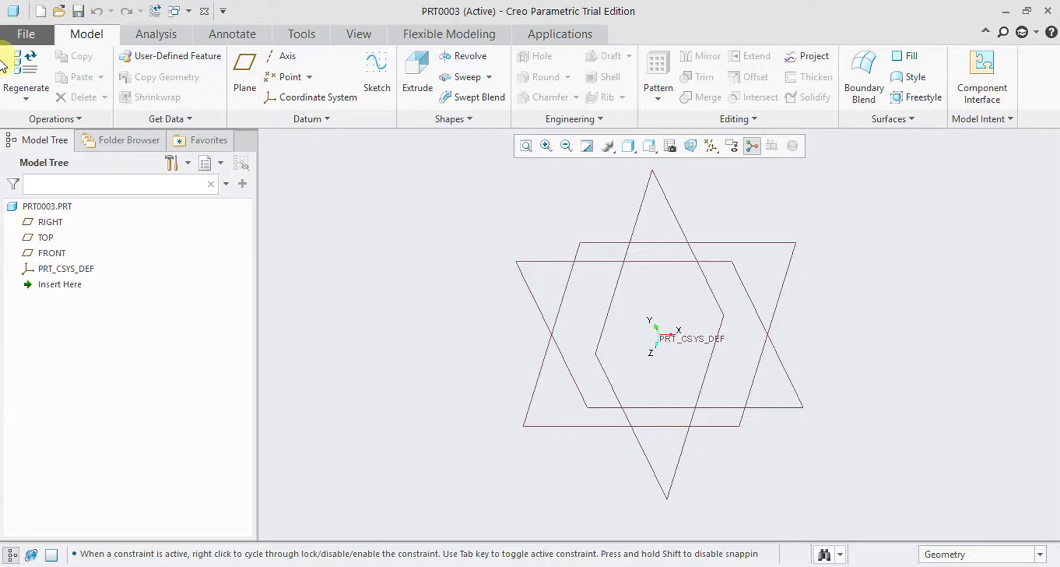
left_click(433, 119)
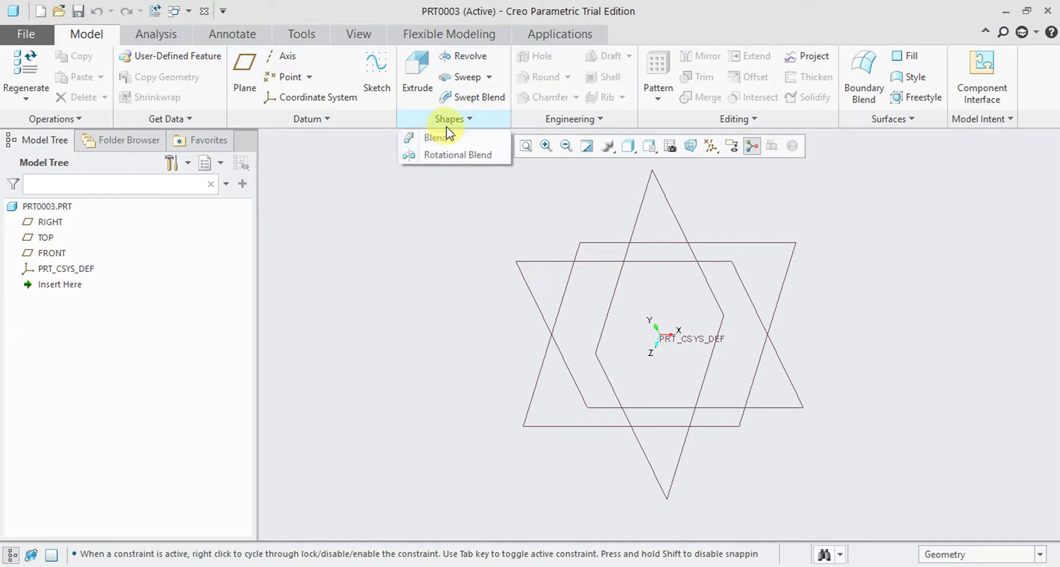
left_click(452, 155)
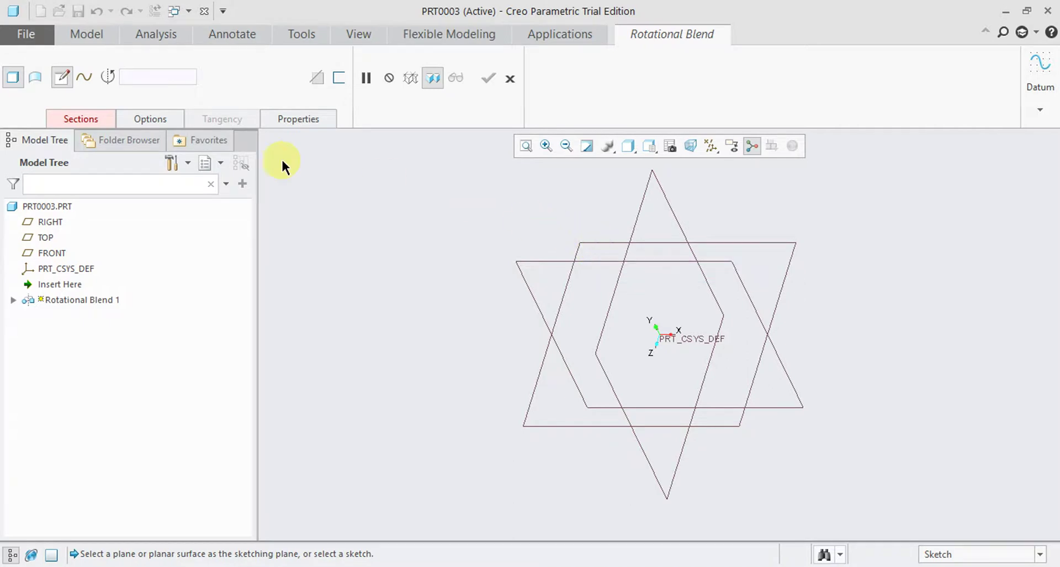
left_click(108, 120)
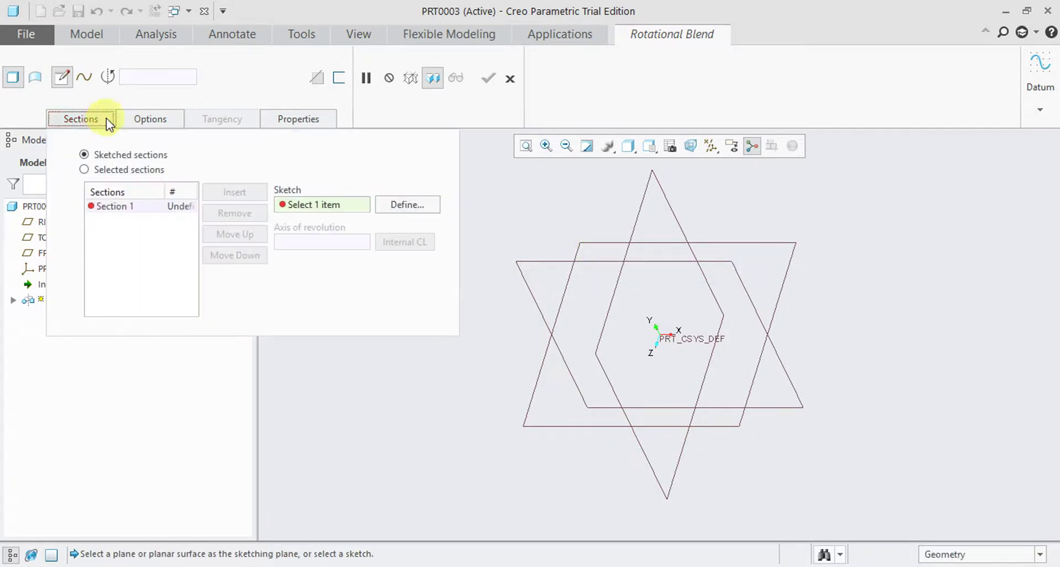
left_click(412, 205)
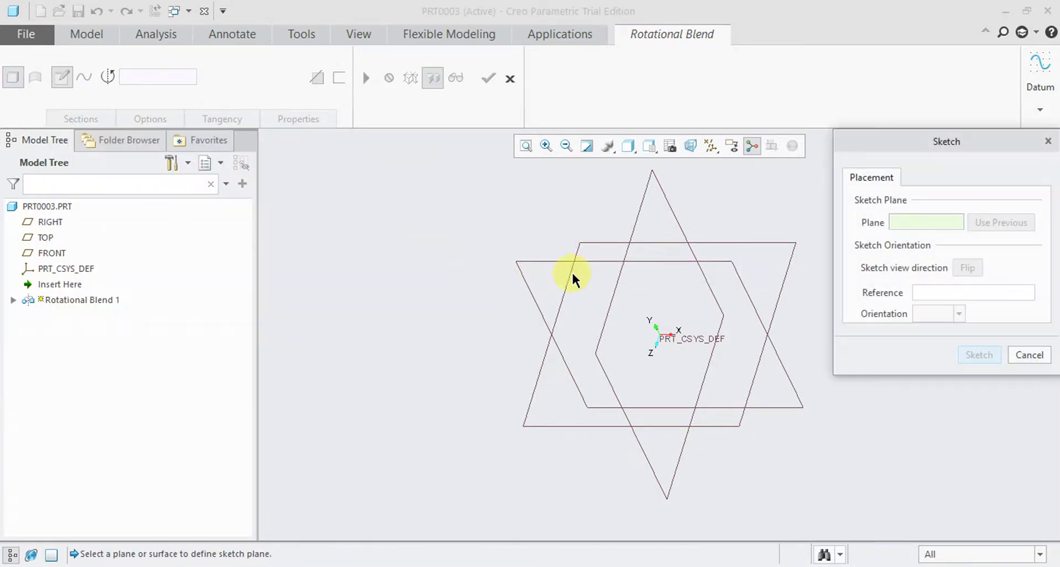
left_click(608, 244)
left_click(979, 354)
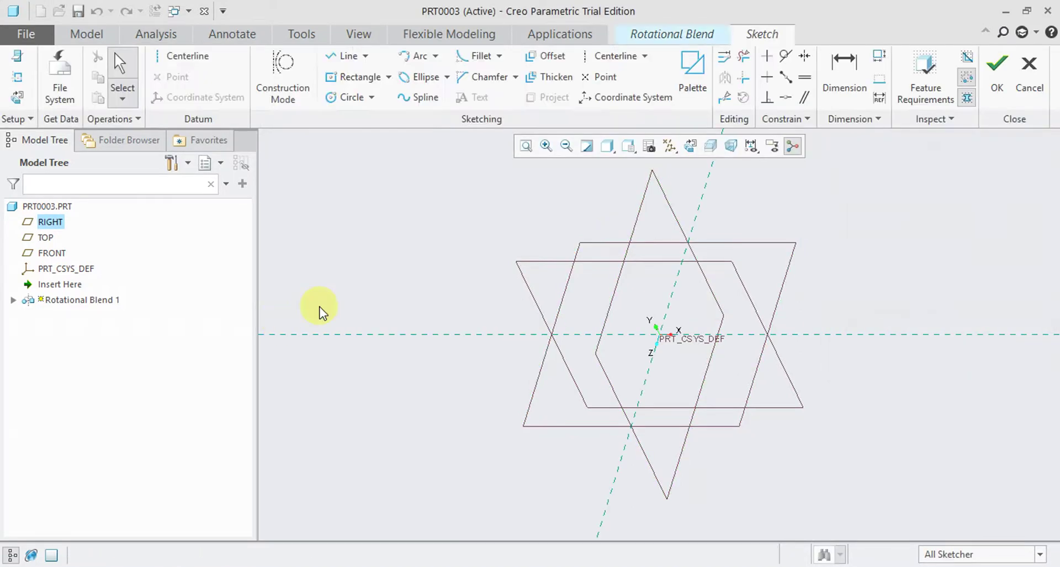
Sketch a circle centred on the origin as Section 1 and finish the sketch
left_click(345, 100)
left_click(660, 334)
left_click(696, 355)
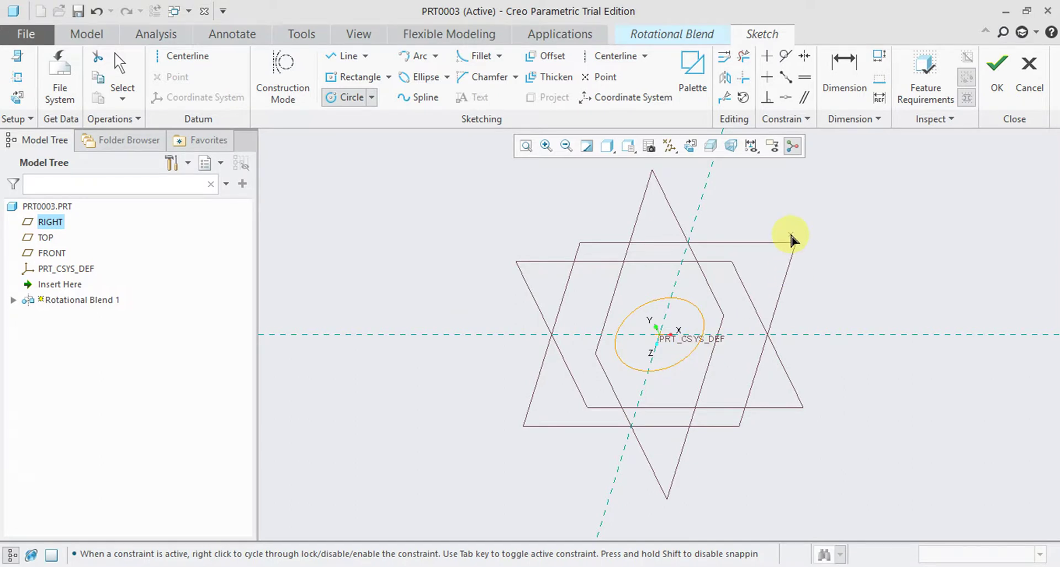
left_click(1000, 80)
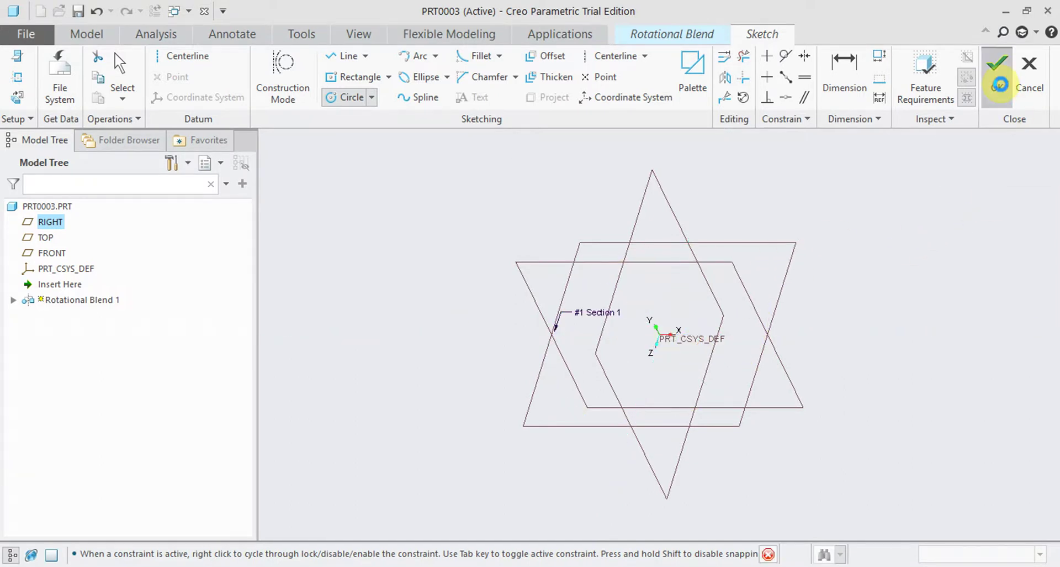
scroll(813, 282, "down", 4)
middle_click_drag(786, 297, 799, 273)
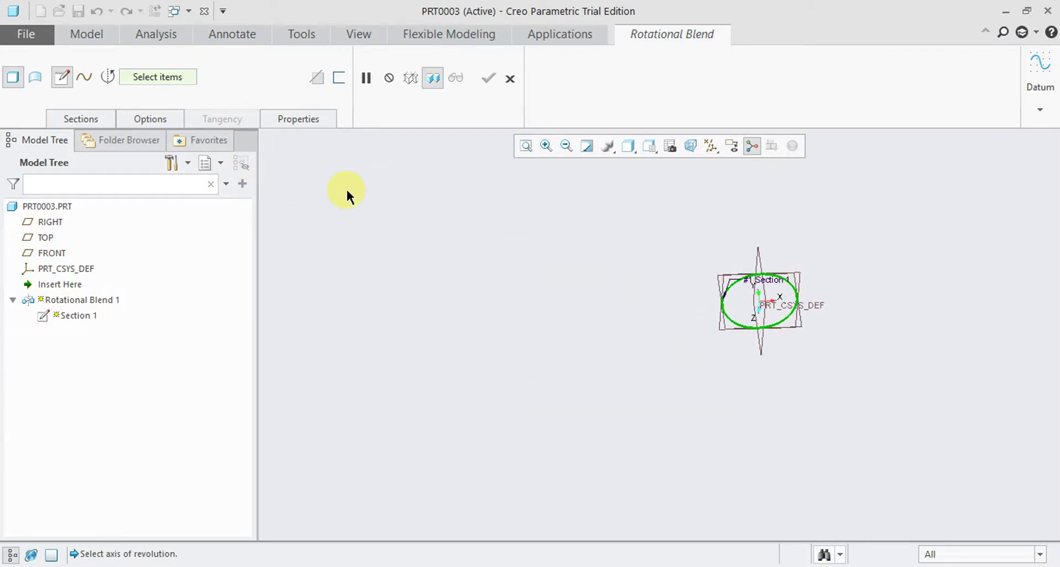
Add a centerline to Section 1's sketch as the blend's internal axis of revolution
left_click(91, 120)
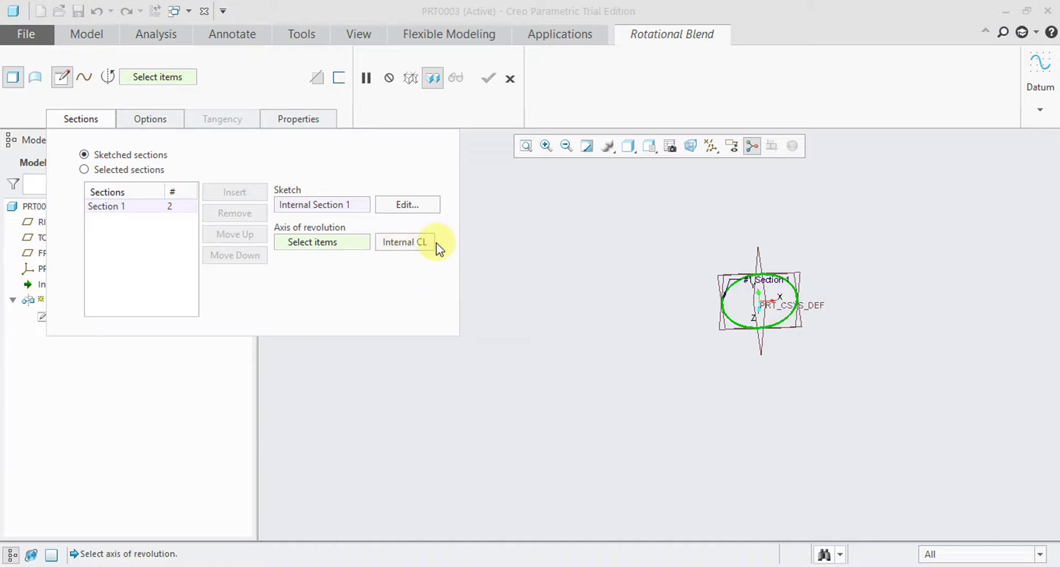
left_click(416, 201)
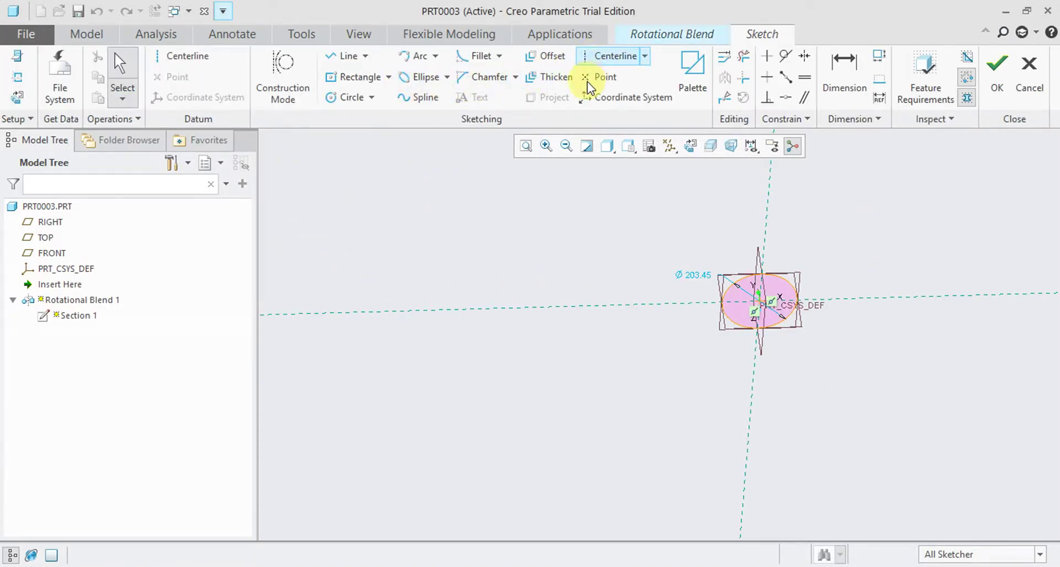
left_click(199, 56)
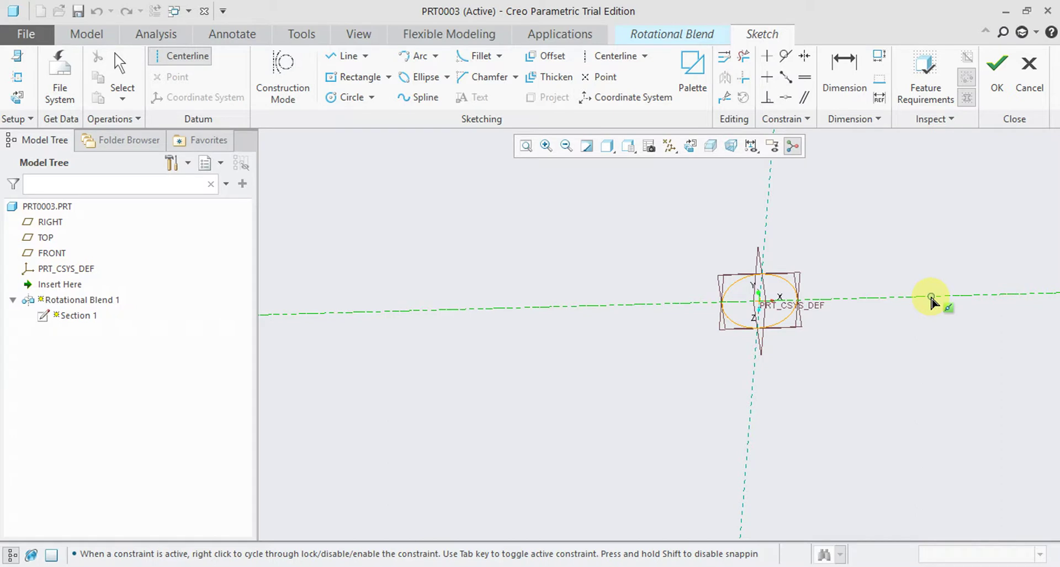
left_click(934, 256)
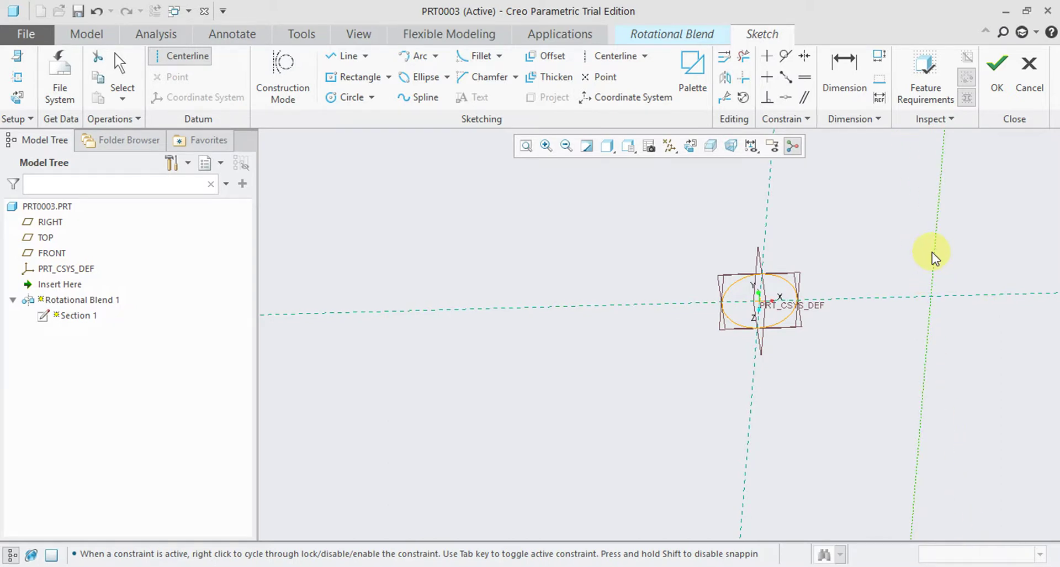
left_click(999, 90)
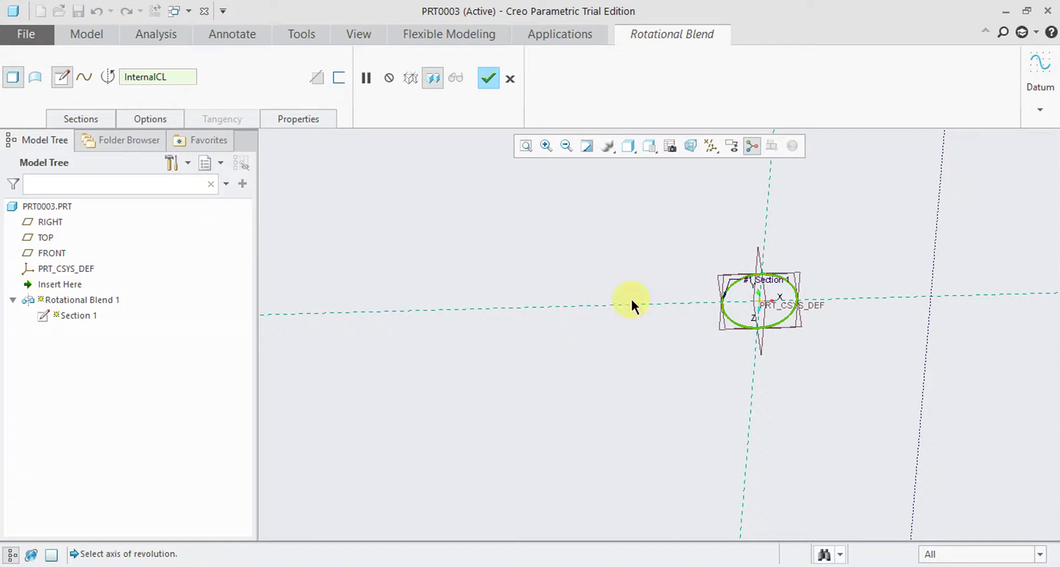
left_click(94, 117)
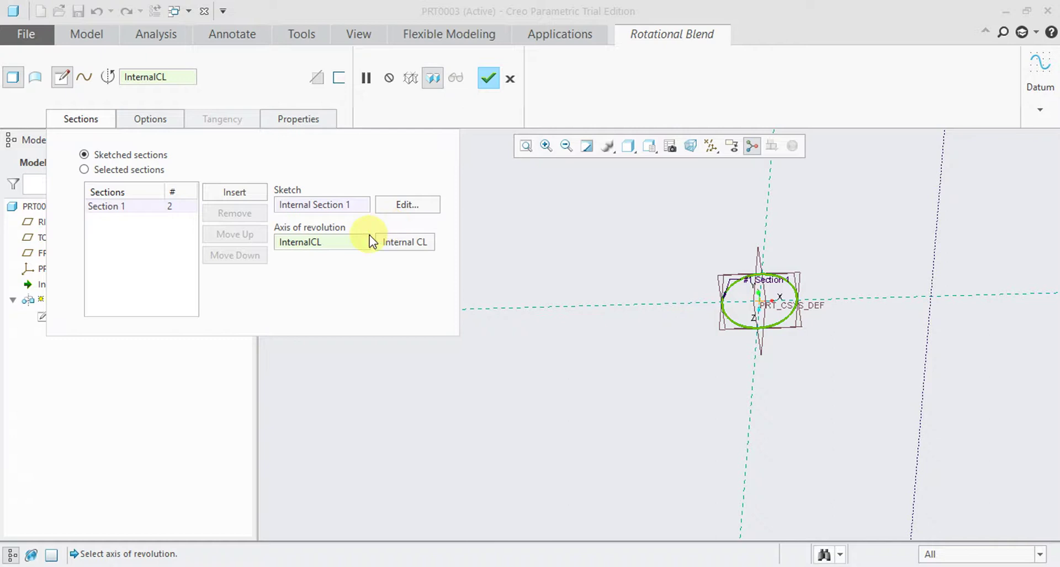
Insert Section 2 at a 90° offset angle from Section 1
left_click(227, 195)
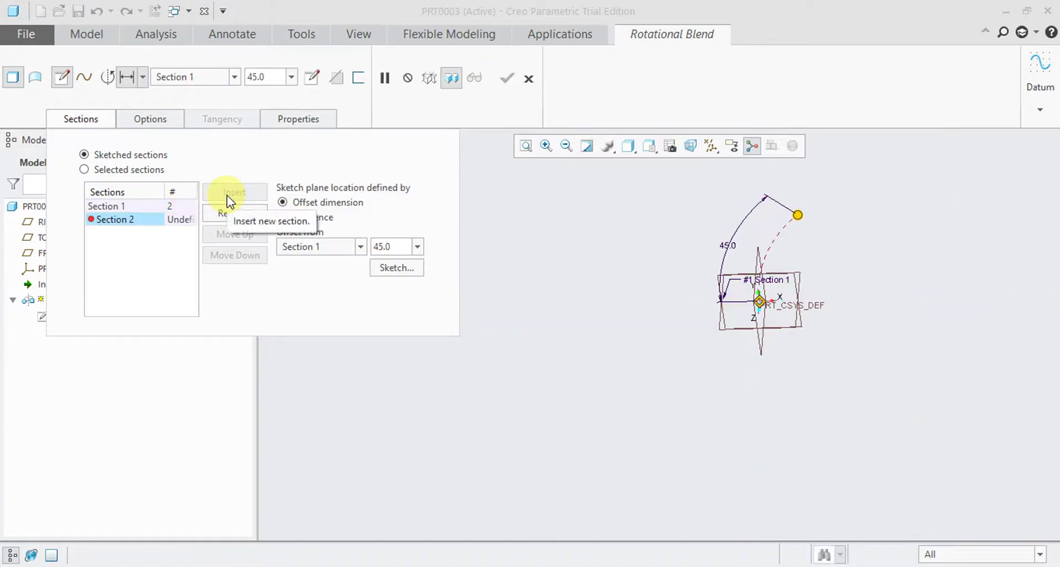
left_click(418, 247)
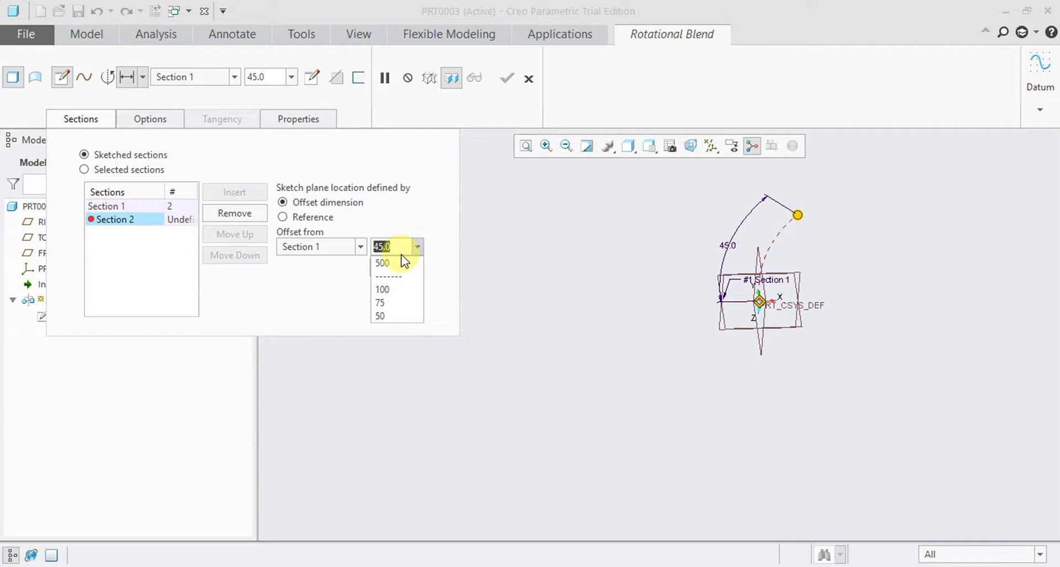
left_click(407, 255)
key("BackSpace")
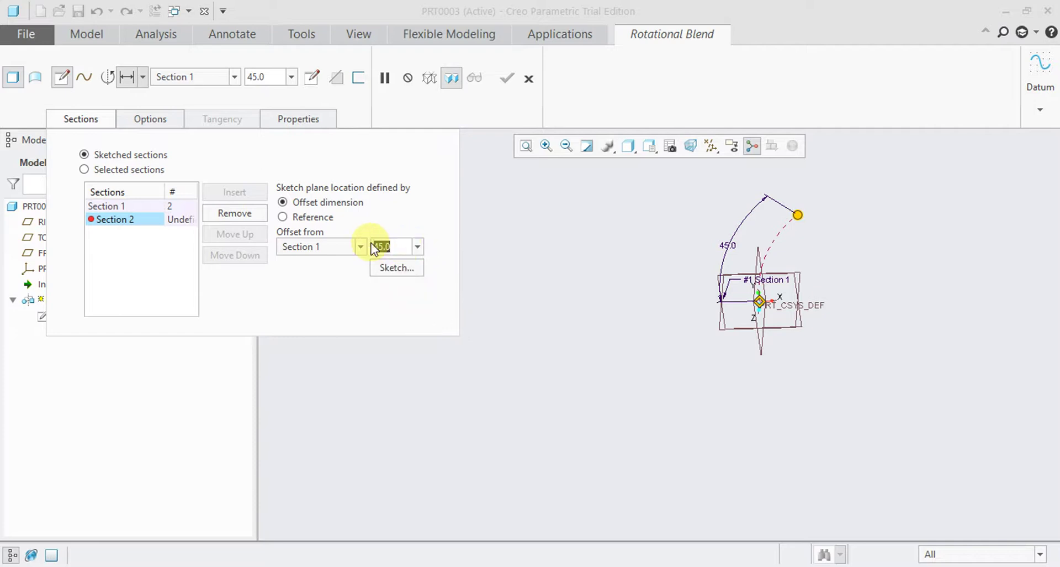
type("90")
key("Return")
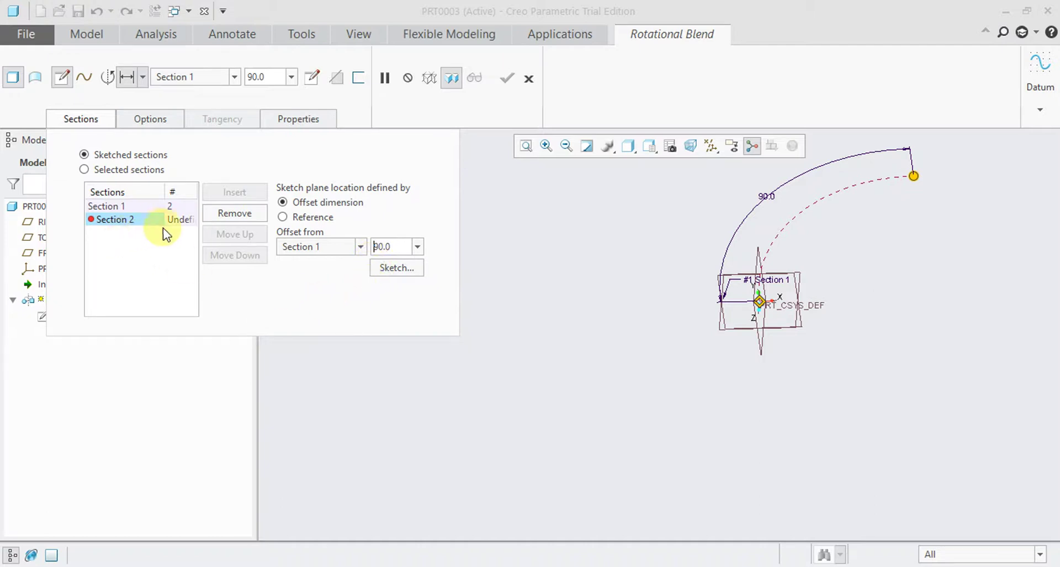
Sketch Section 2's circle on the reference line and inspect the curved tube preview
left_click(393, 267)
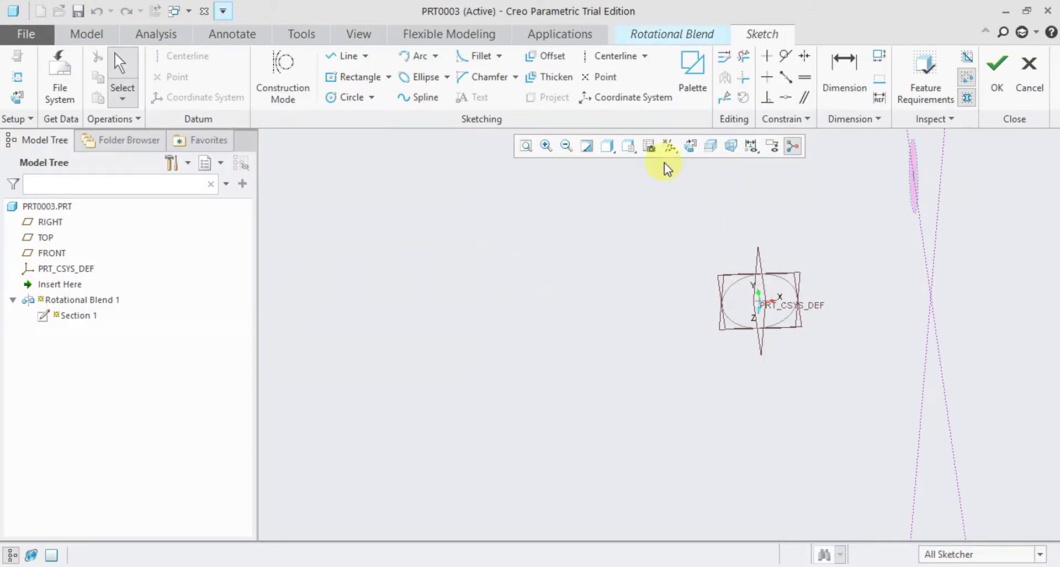
left_click(348, 98)
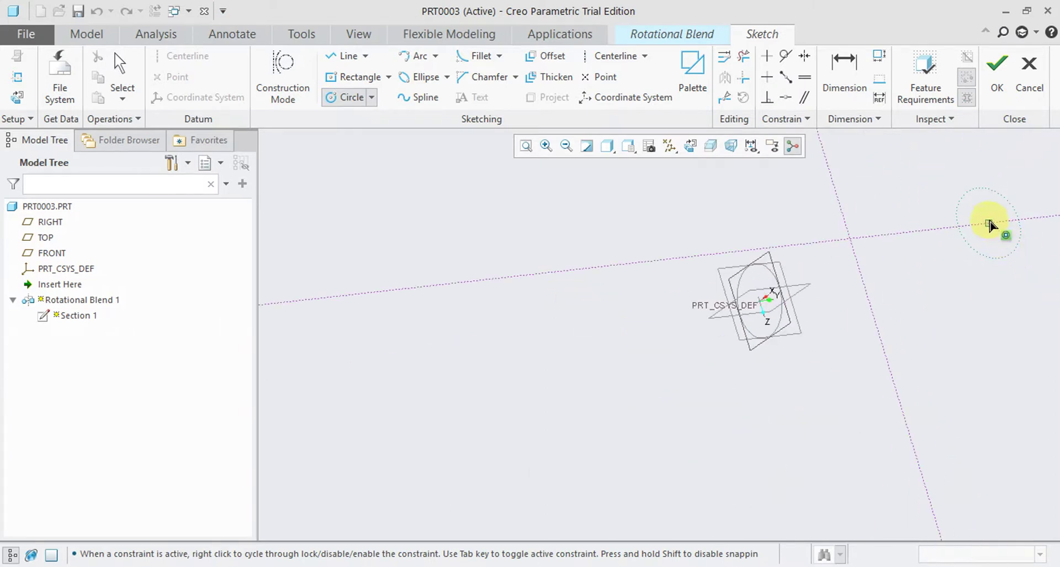
left_click(988, 223)
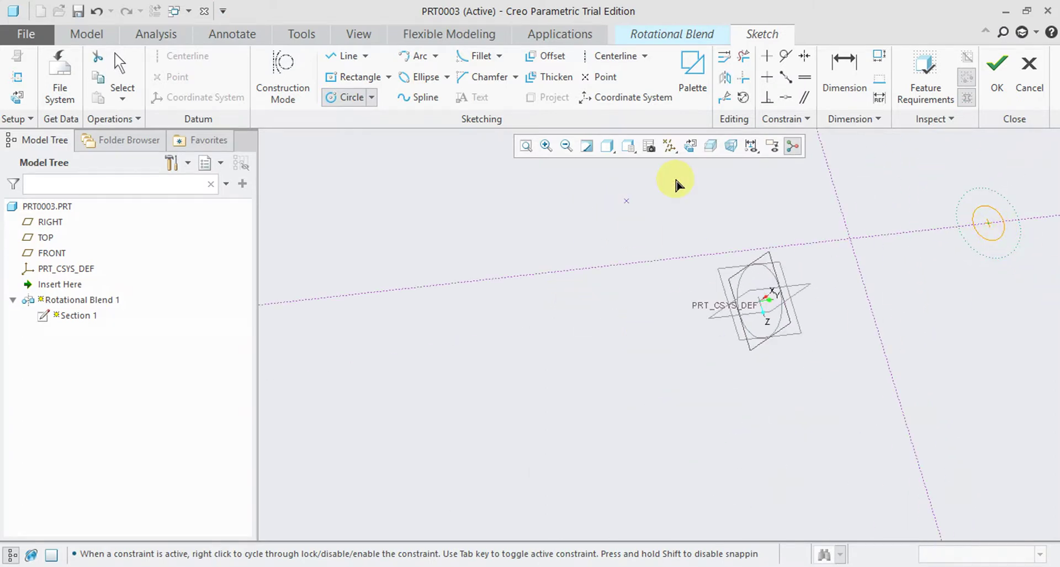
left_click(997, 69)
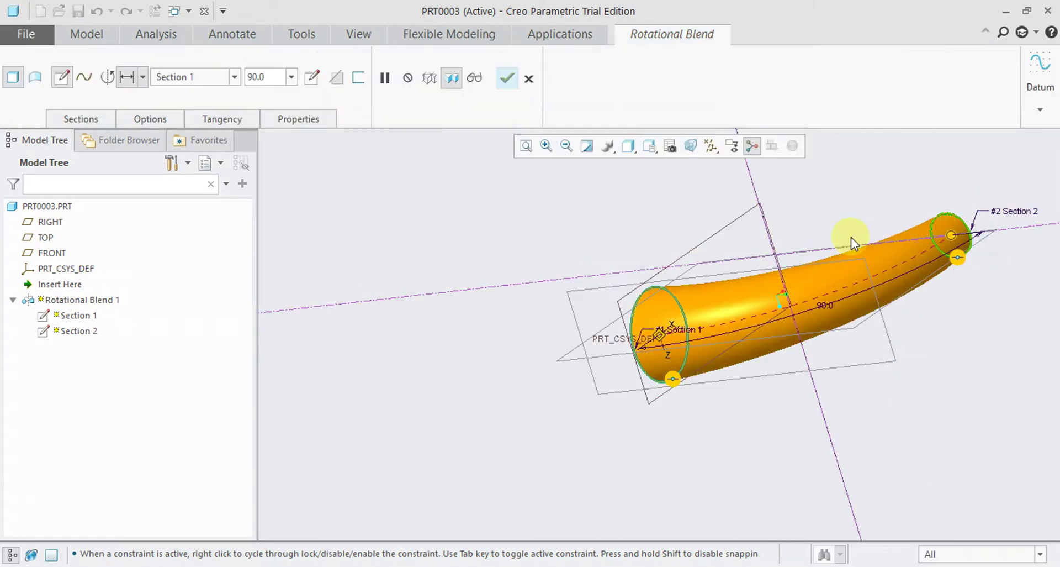
middle_click_drag(808, 245, 750, 185)
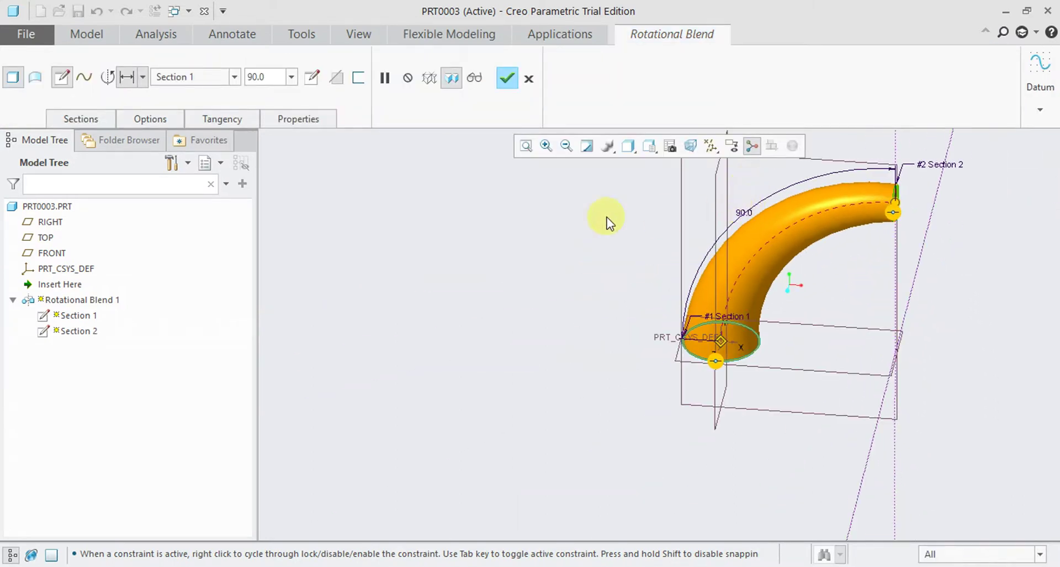
Insert Section 3 at a 90° offset angle from Section 2
left_click(81, 117)
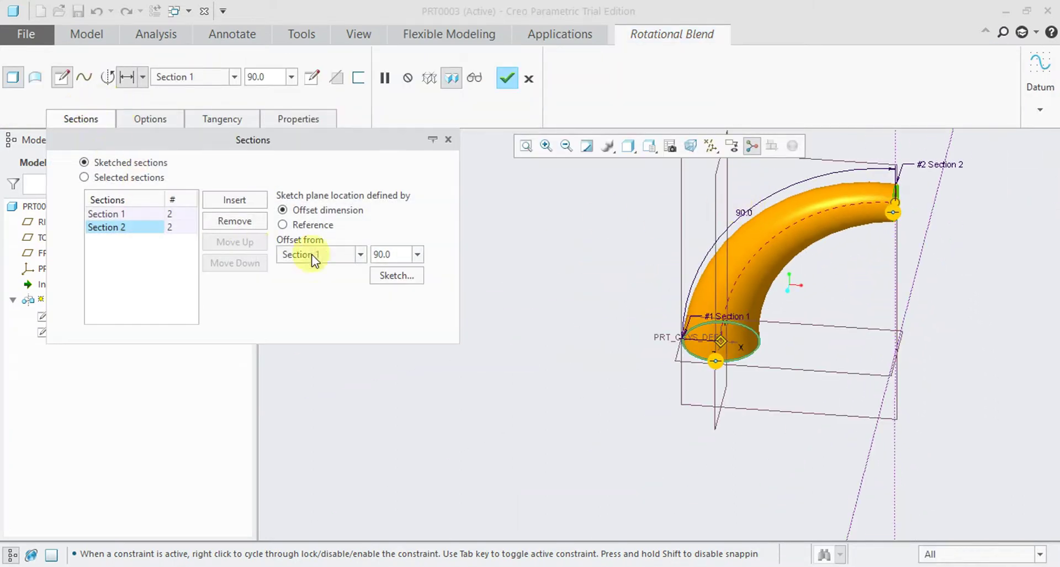
left_click(239, 204)
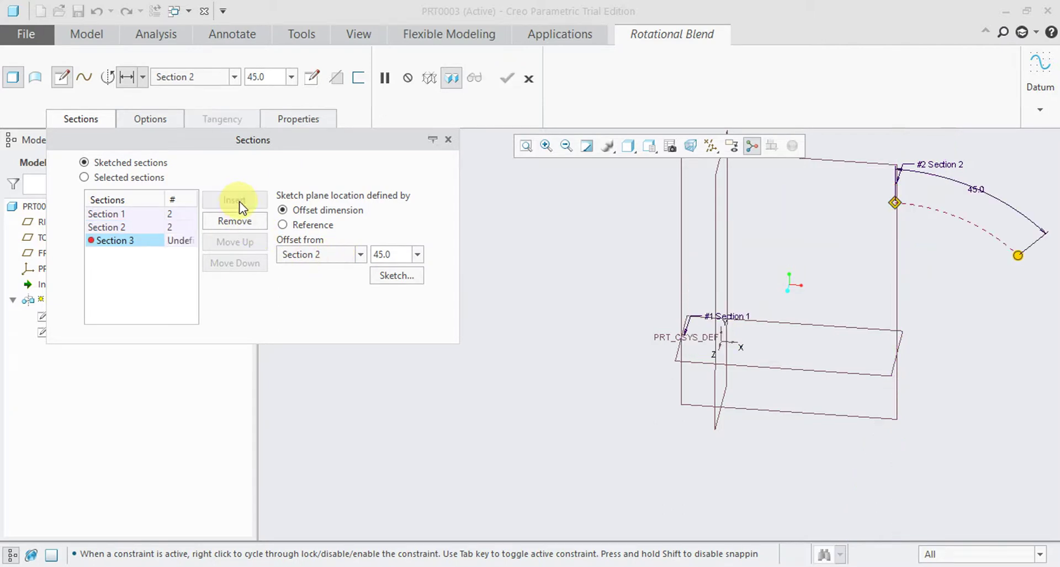
double_click(386, 254)
type("90")
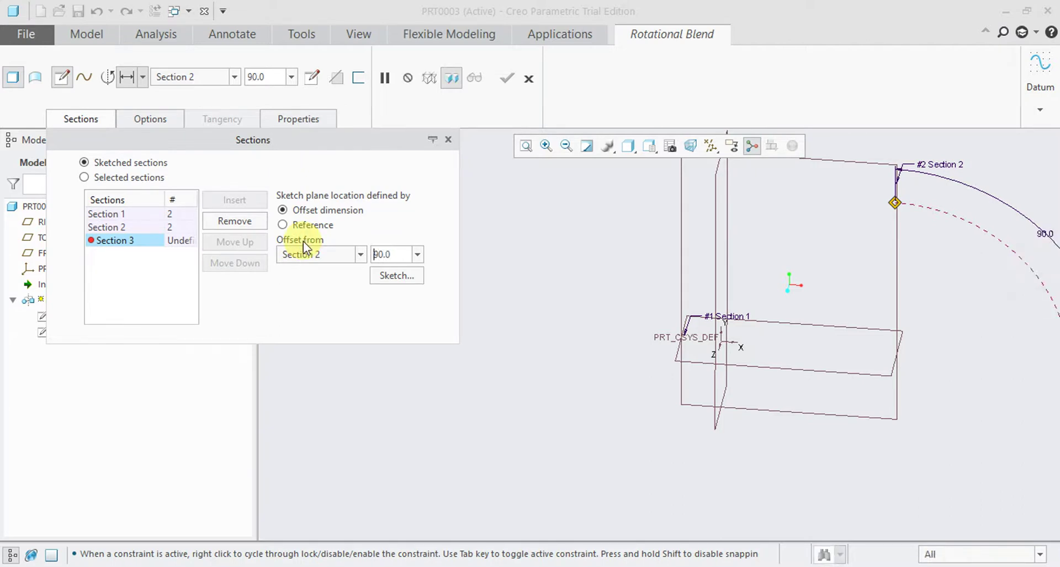
key("Return")
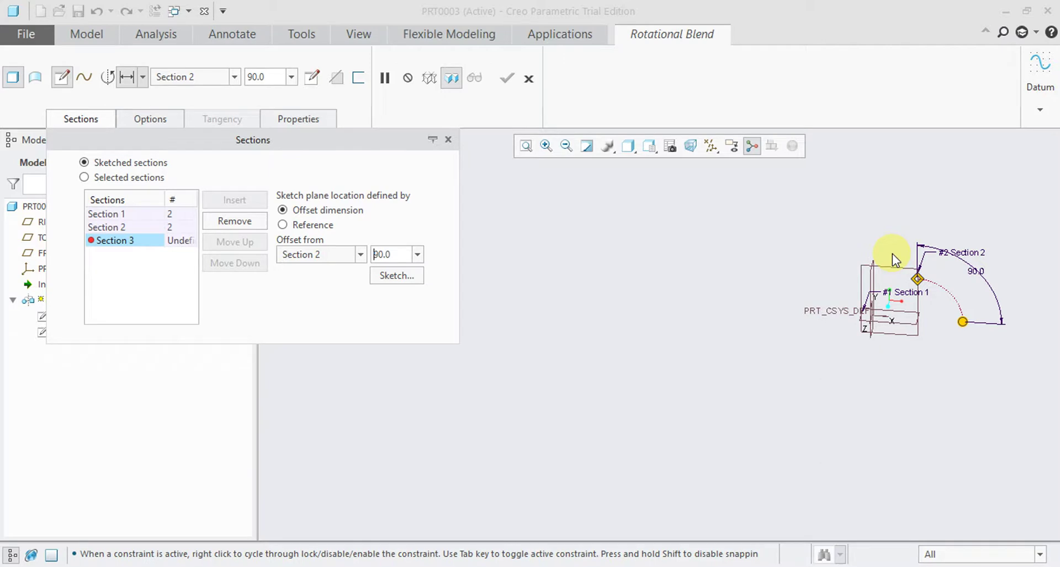
left_click(888, 321)
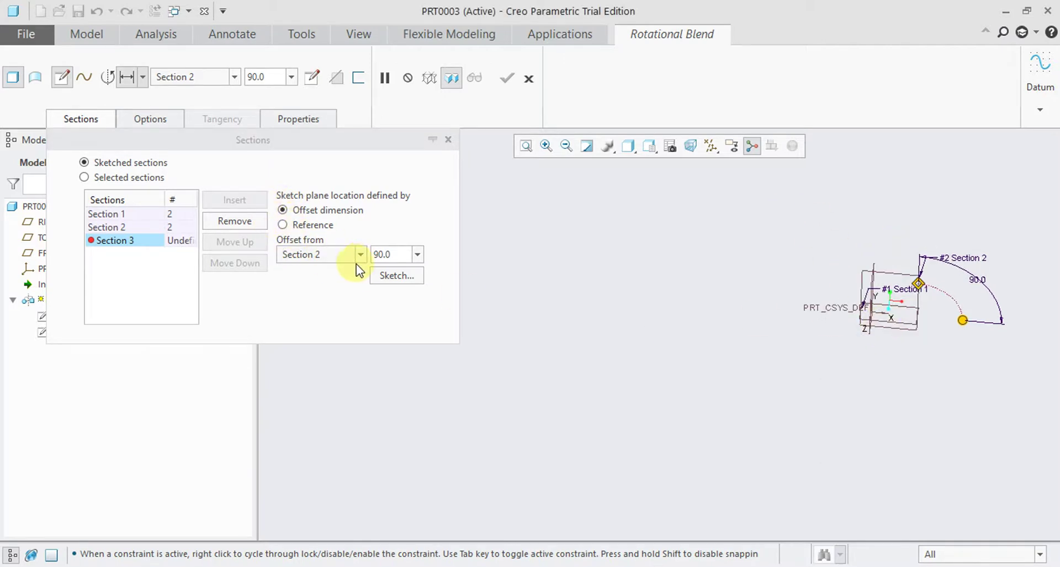
Sketch a circle for Section 3 and view the three-section blend preview
left_click(386, 278)
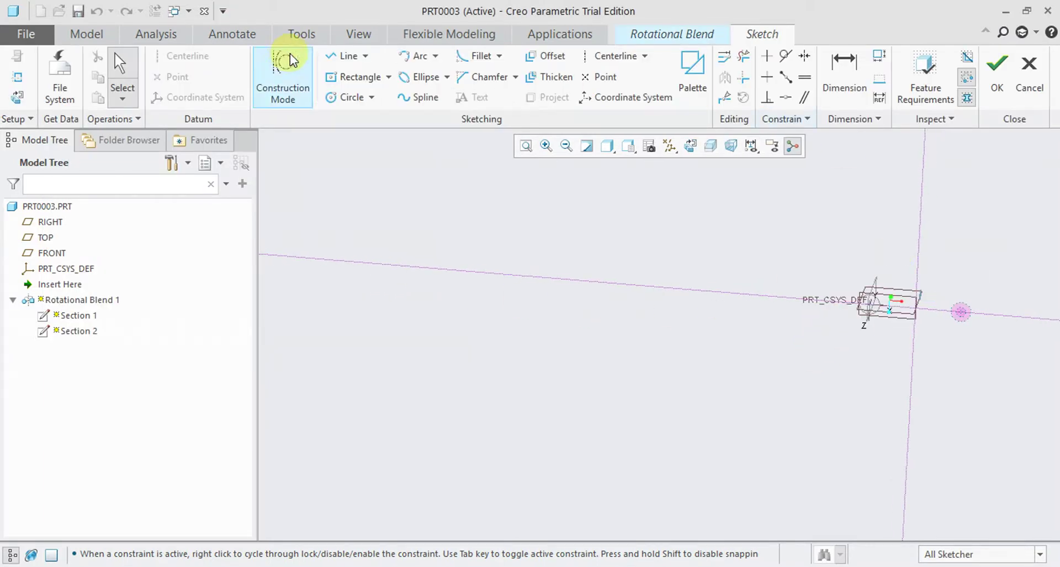
left_click(352, 98)
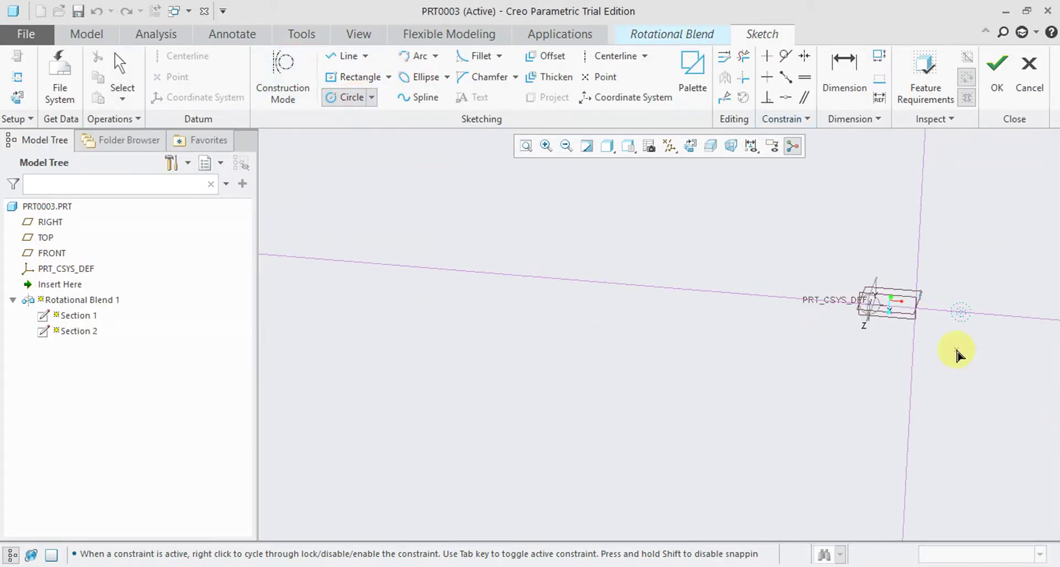
left_click(962, 359)
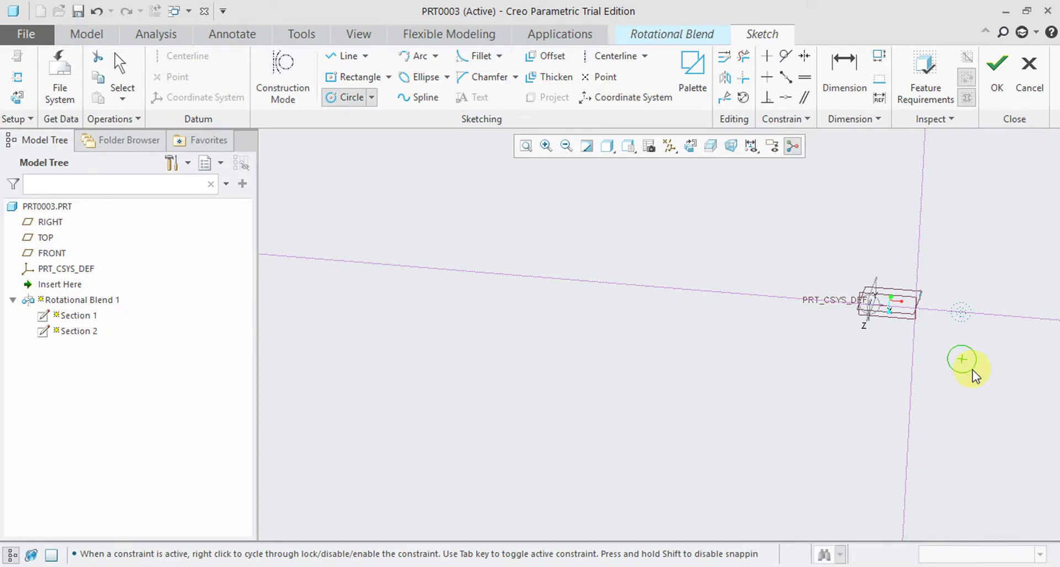
left_click(1000, 91)
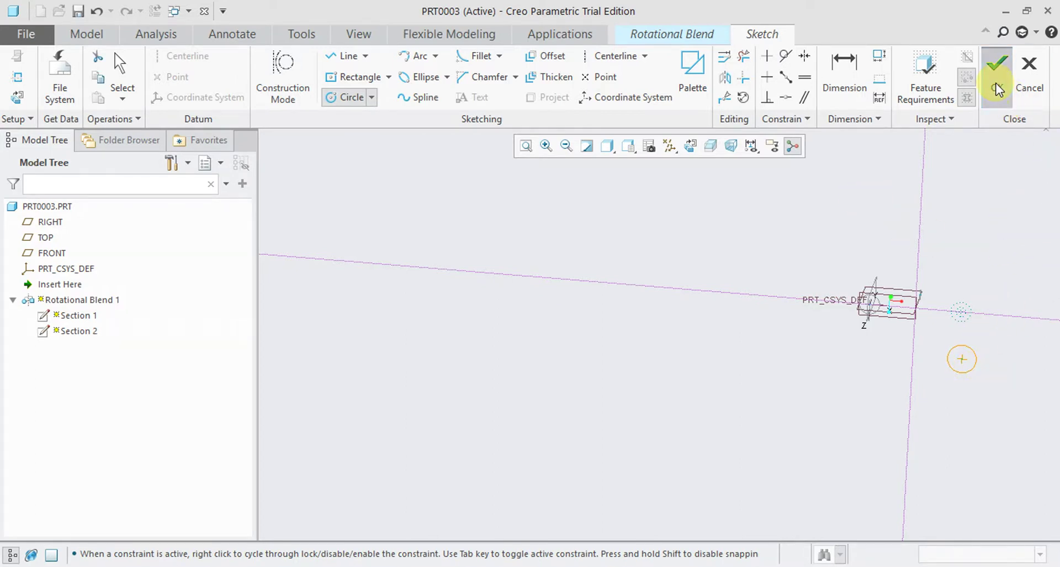
mouse_move(789, 283)
middle_mouse_down()
mouse_move(753, 244)
mouse_move(712, 243)
mouse_move(705, 284)
mouse_move(734, 313)
mouse_move(717, 320)
mouse_move(681, 283)
mouse_move(715, 261)
mouse_move(747, 271)
mouse_move(699, 320)
mouse_move(669, 326)
mouse_move(618, 232)
mouse_move(698, 260)
mouse_move(722, 256)
mouse_move(707, 282)
middle_mouse_up()
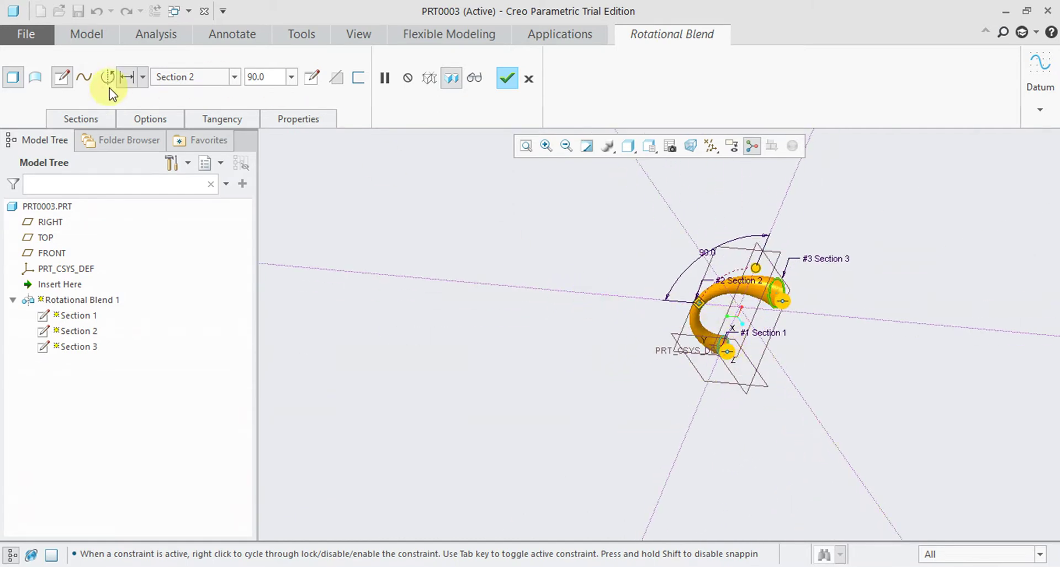
Insert Section 4 at a 120° offset after 180° is rejected as out of range
left_click(97, 119)
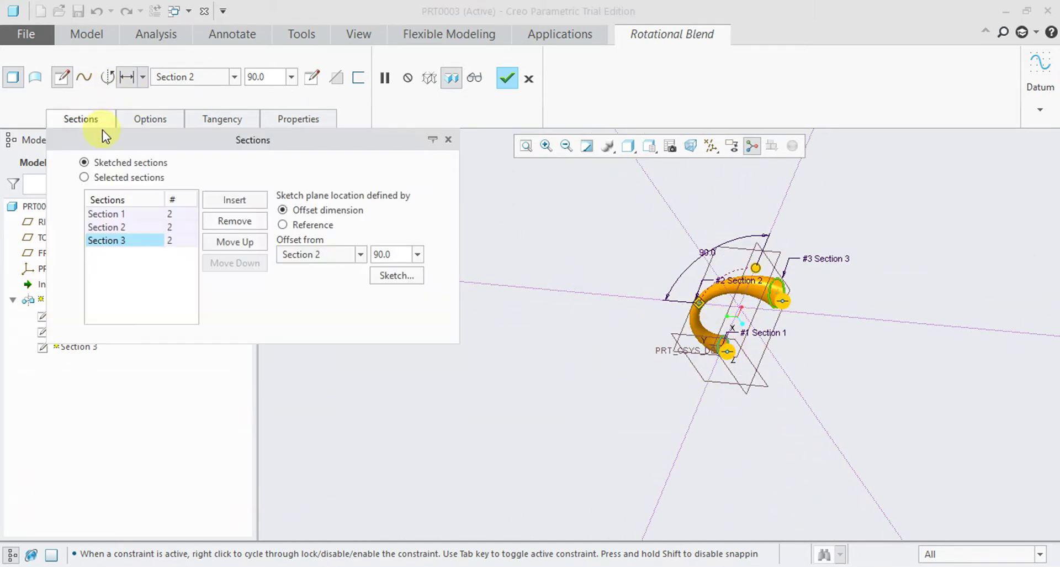
left_click(248, 193)
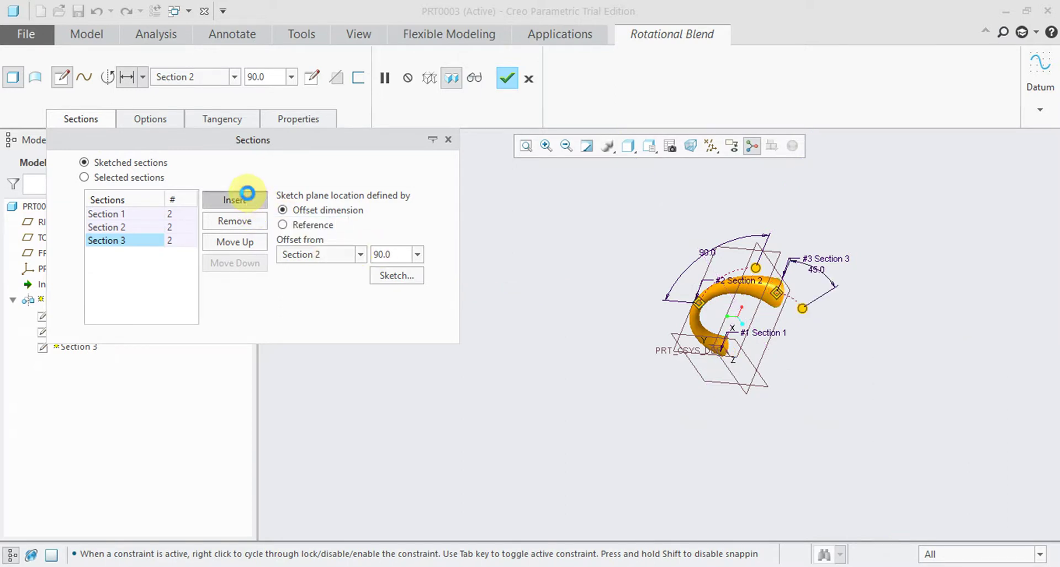
double_click(400, 260)
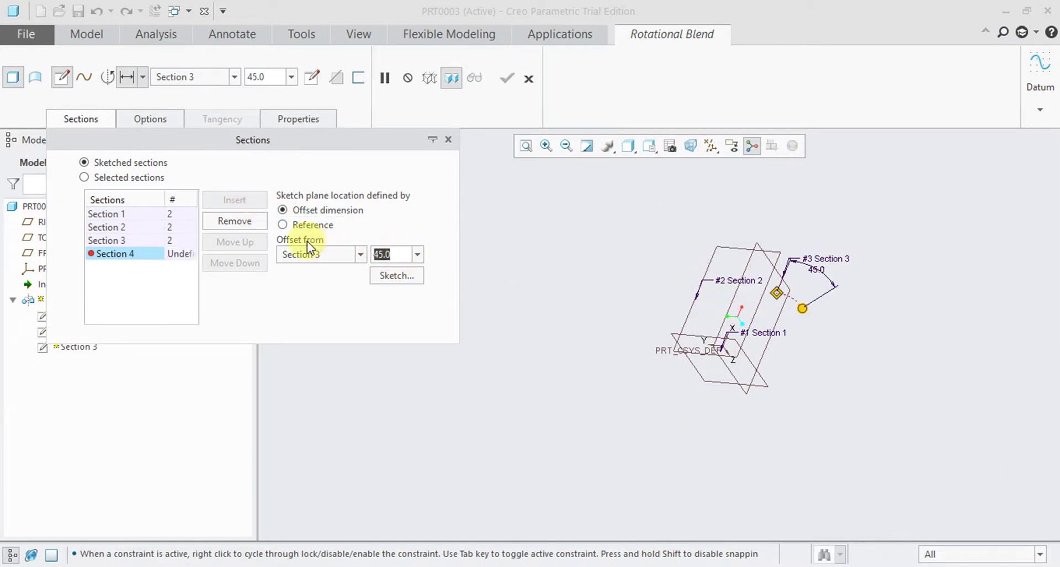
type("180")
key("Return")
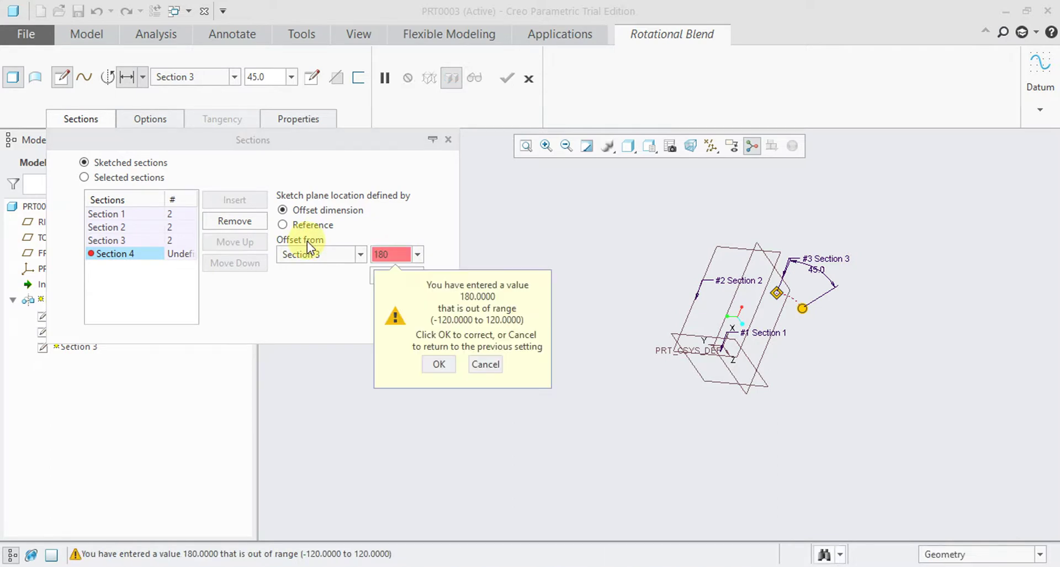
left_click(394, 255)
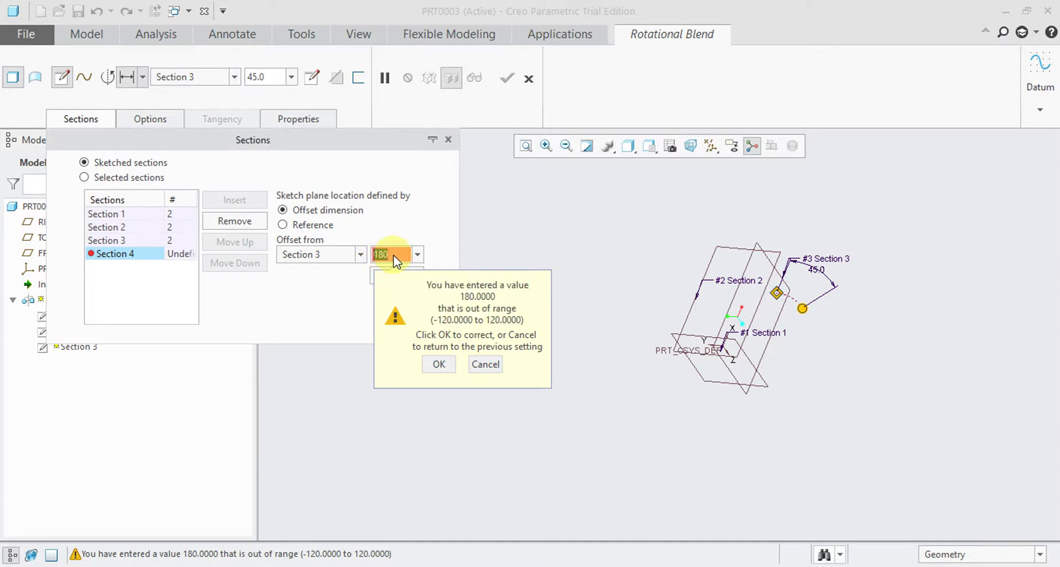
left_click(436, 363)
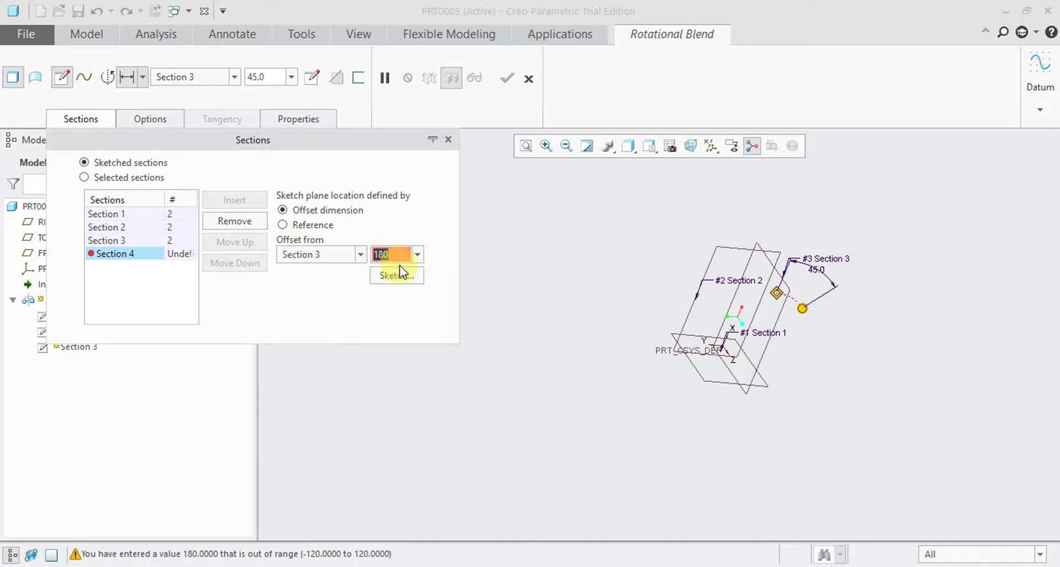
type("120")
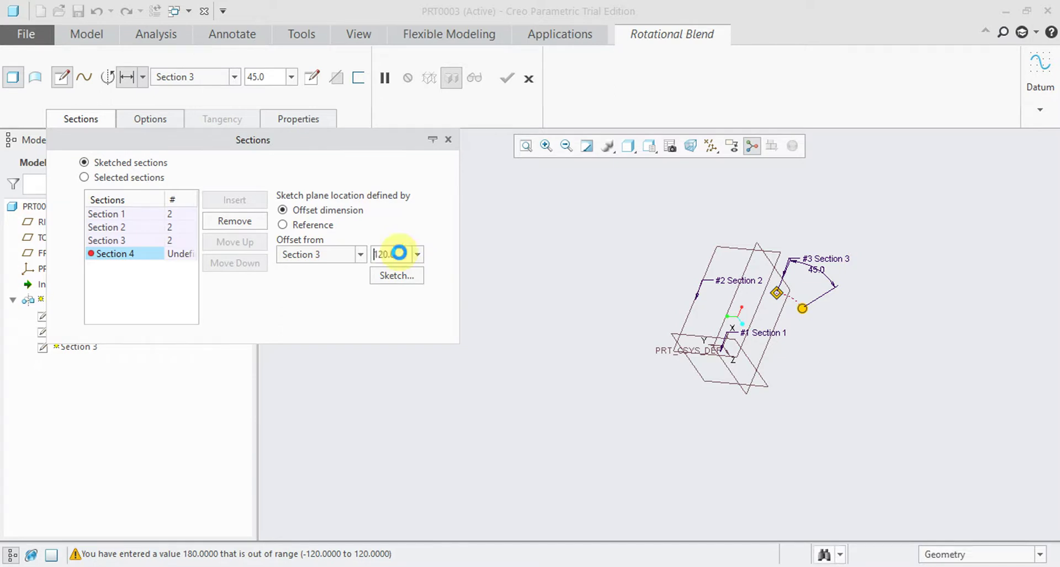
key("Return")
middle_click_drag(670, 430, 652, 365)
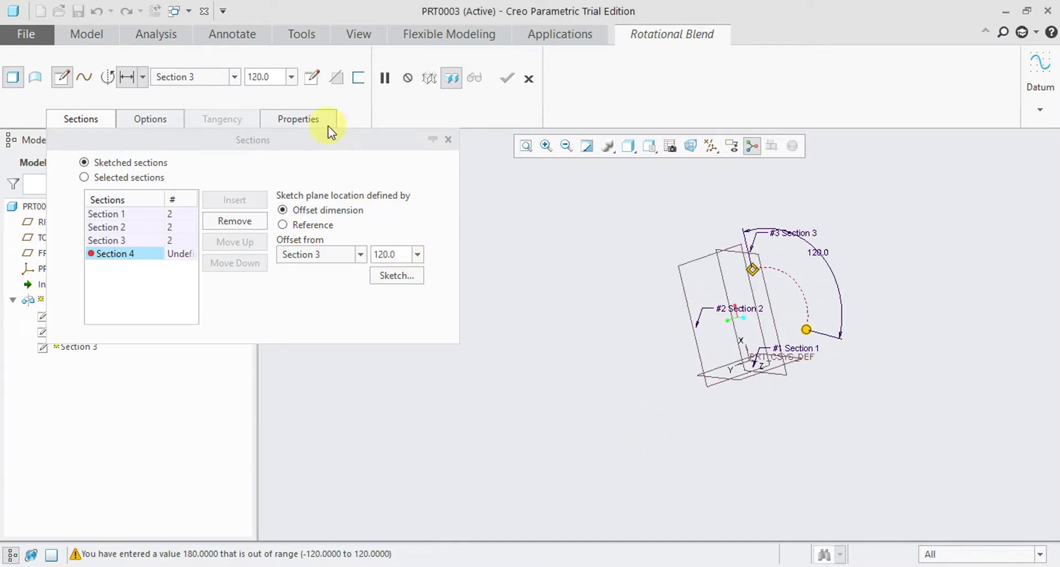
Sketch Section 4's circle on a screen-parallel sketch plane and inspect all four sections
left_click(396, 275)
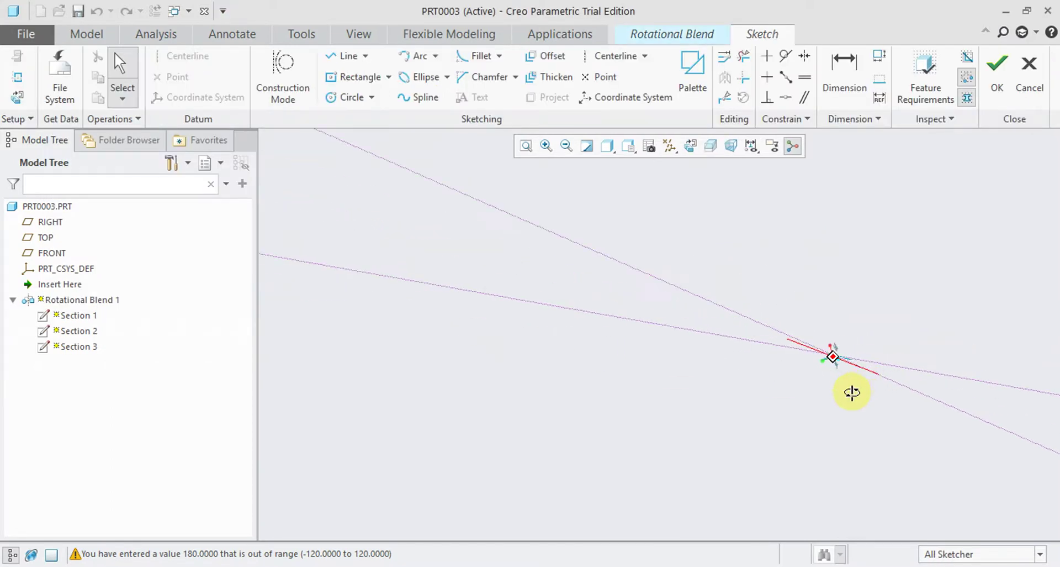
mouse_move(839, 356)
middle_mouse_down()
mouse_move(797, 366)
mouse_move(803, 394)
mouse_move(878, 393)
mouse_move(923, 461)
mouse_move(921, 449)
middle_mouse_up()
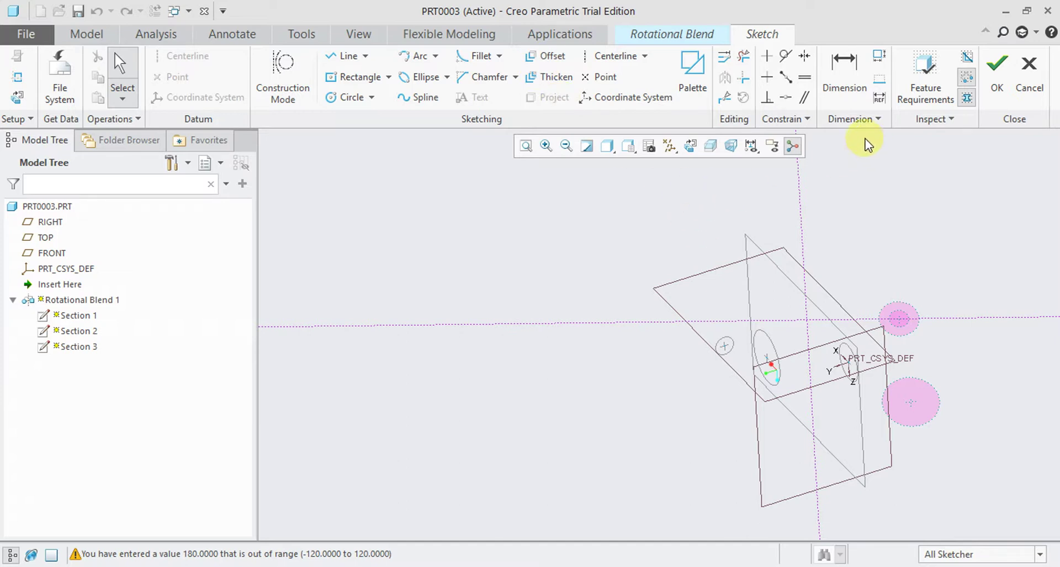
left_click(671, 145)
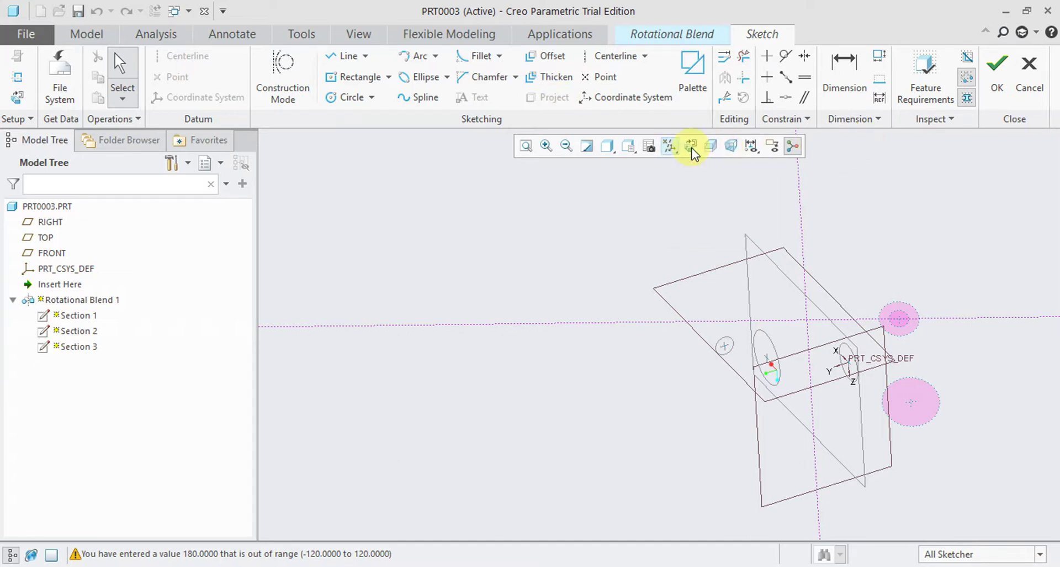
left_click(691, 147)
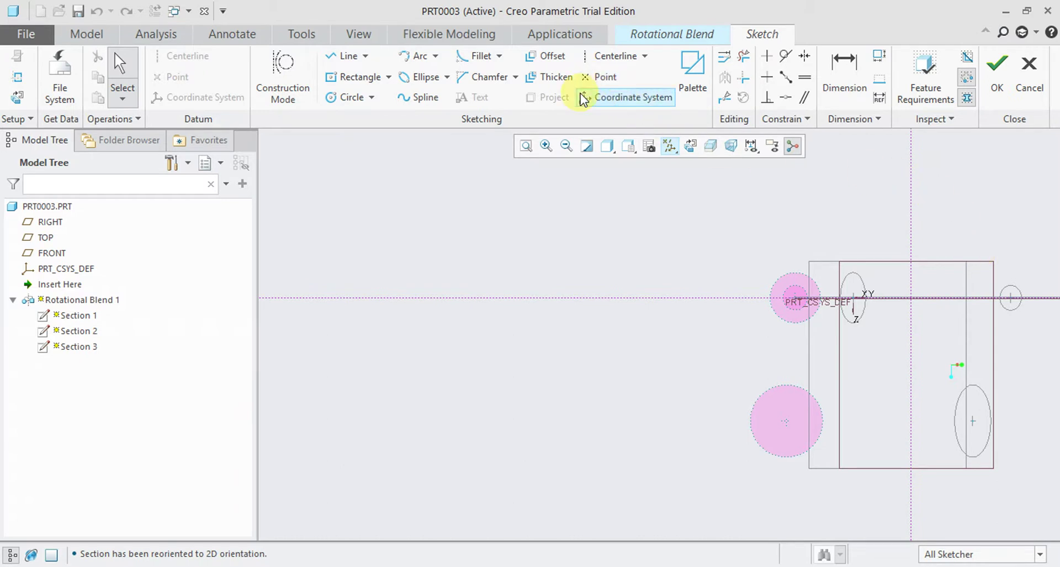
left_click(354, 97)
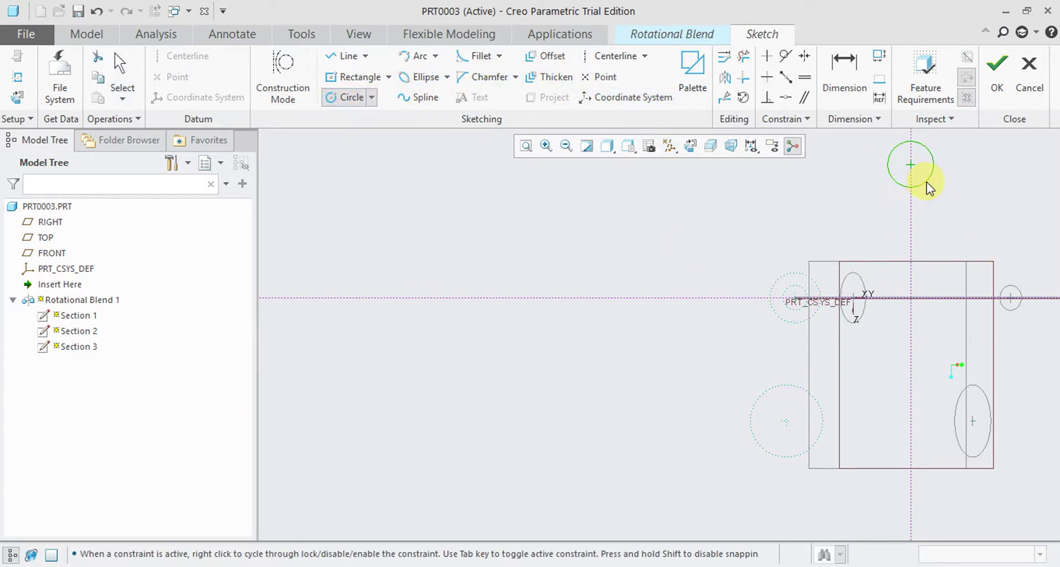
left_click(997, 71)
mouse_move(942, 203)
middle_mouse_down()
mouse_move(731, 131)
mouse_move(705, 227)
mouse_move(671, 242)
mouse_move(663, 225)
mouse_move(693, 234)
mouse_move(689, 183)
mouse_move(703, 185)
middle_mouse_up()
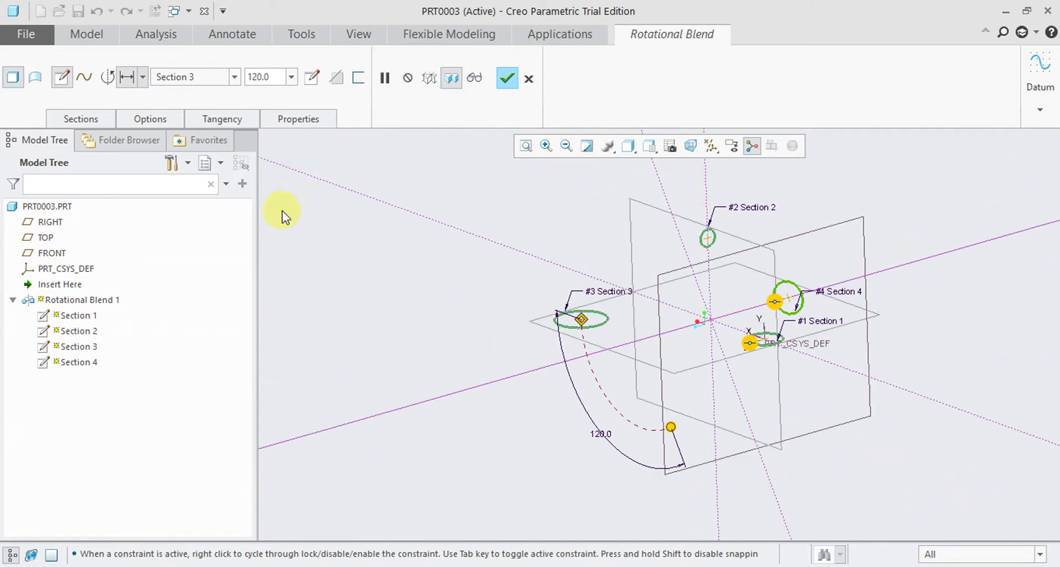
Remove Section 4, leaving a three-section curved tube preview
left_click(81, 120)
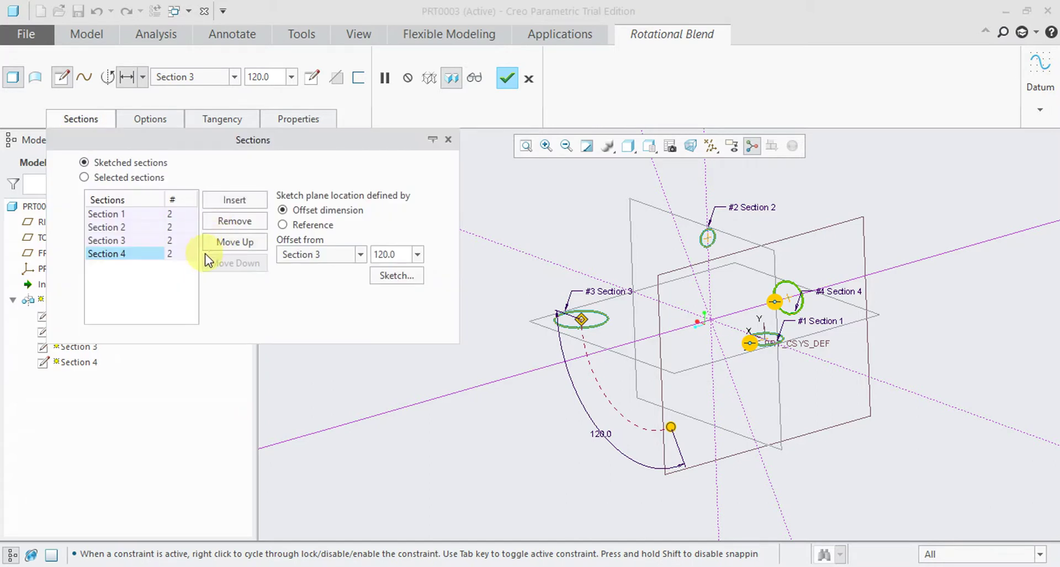
left_click(119, 254)
mouse_move(533, 379)
middle_mouse_down()
mouse_move(604, 367)
mouse_move(591, 324)
mouse_move(632, 358)
mouse_move(644, 387)
middle_mouse_up()
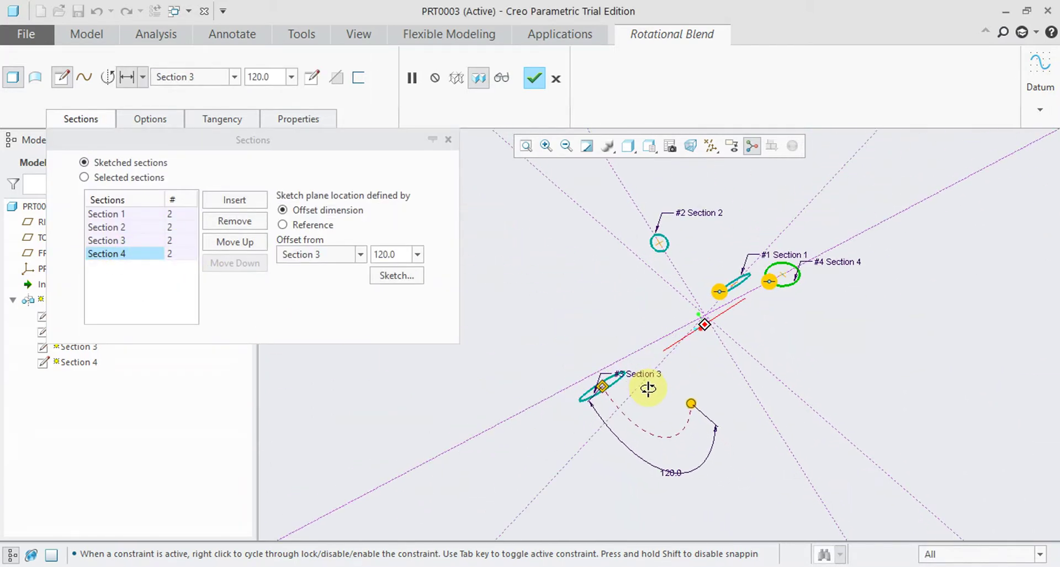
right_click(144, 256)
left_click(165, 275)
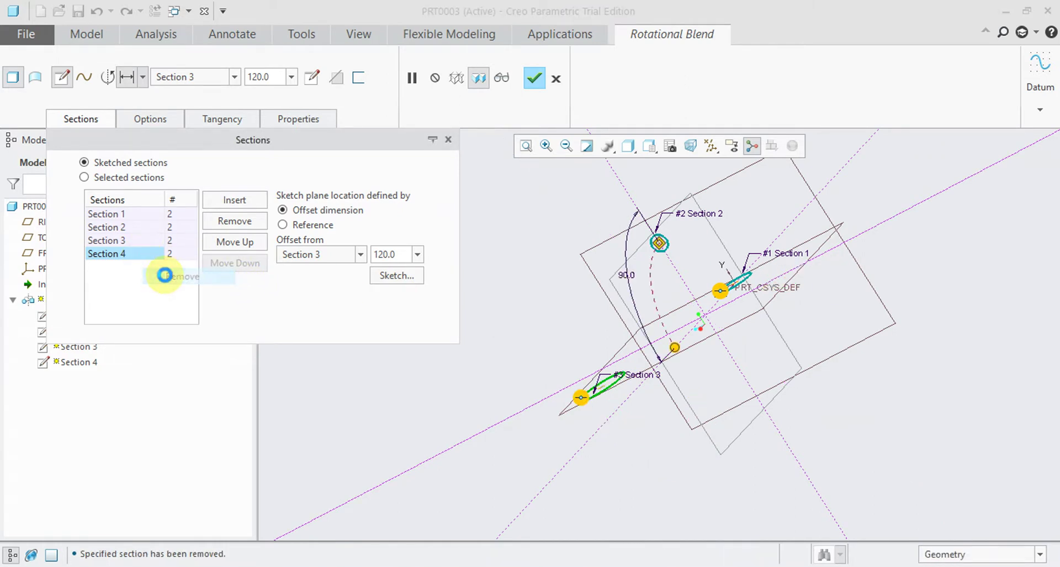
mouse_move(620, 391)
middle_mouse_down()
mouse_move(610, 356)
mouse_move(619, 381)
mouse_move(655, 318)
mouse_move(621, 283)
middle_mouse_up()
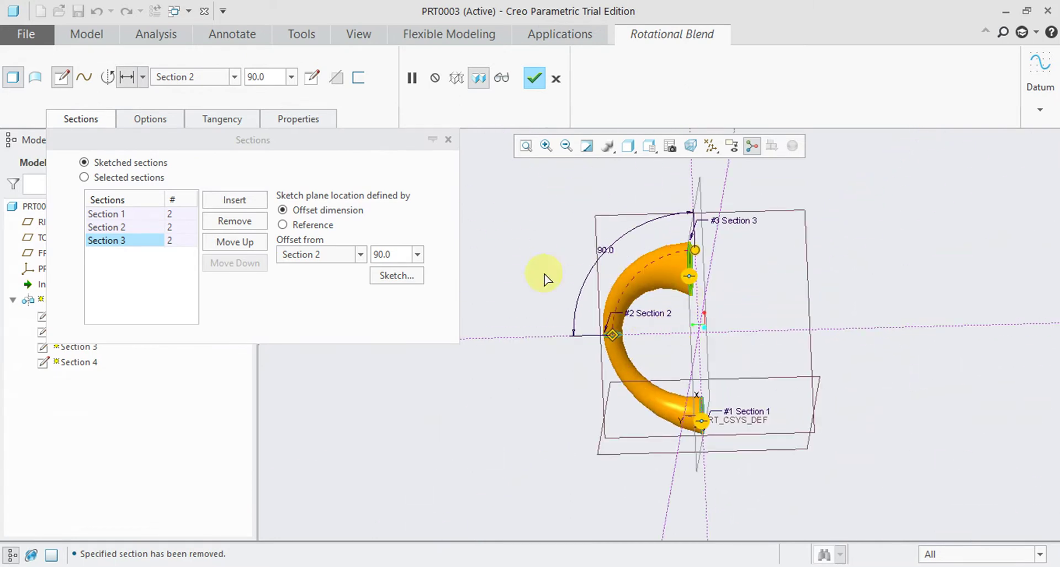
left_click(254, 204)
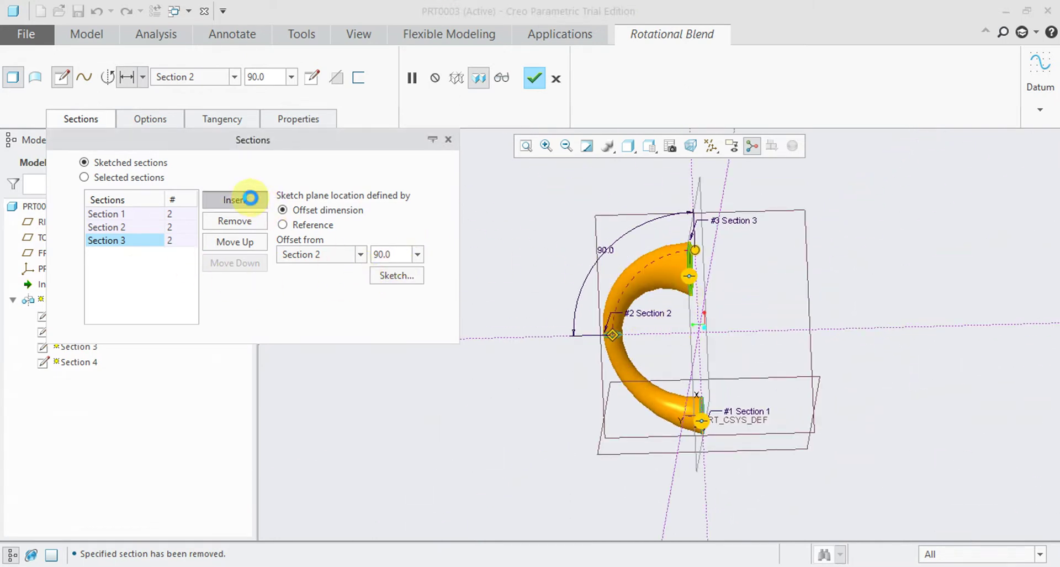
Swing the new Section 4 to 70° and sketch its circle
mouse_move(756, 296)
left_mouse_down()
mouse_move(790, 336)
mouse_move(780, 325)
left_mouse_up()
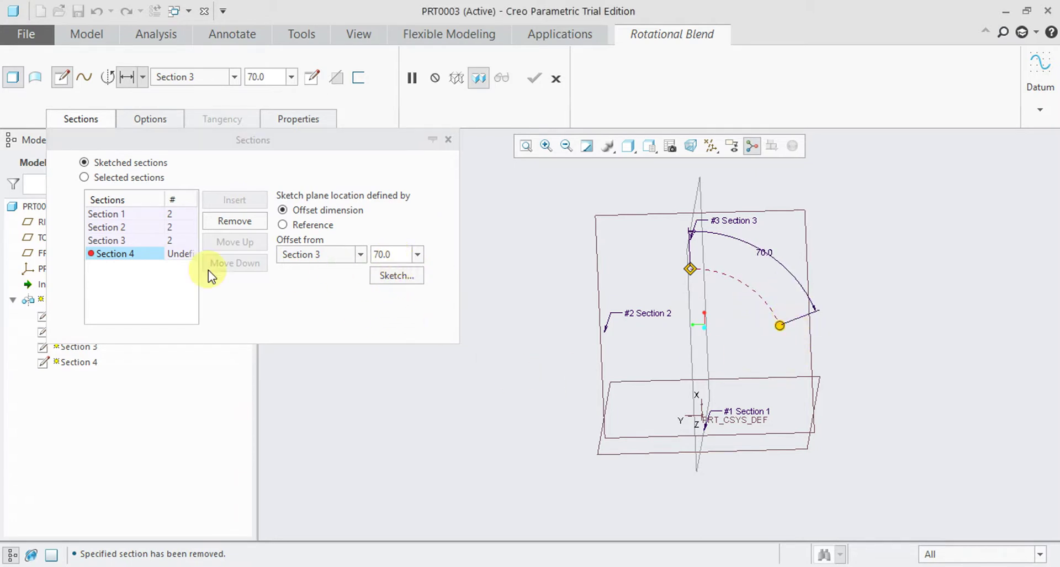
left_click(392, 281)
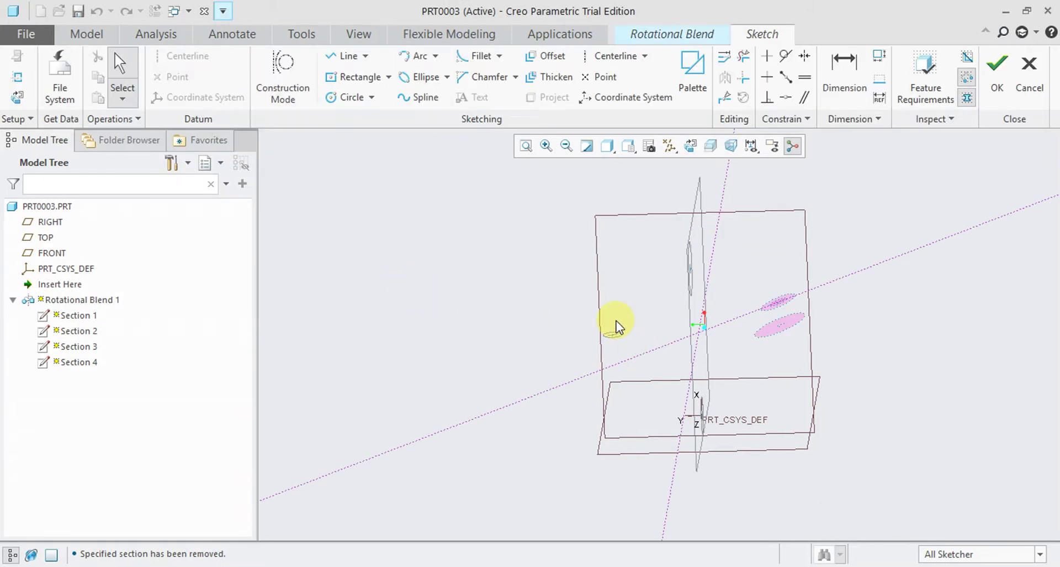
left_click(345, 98)
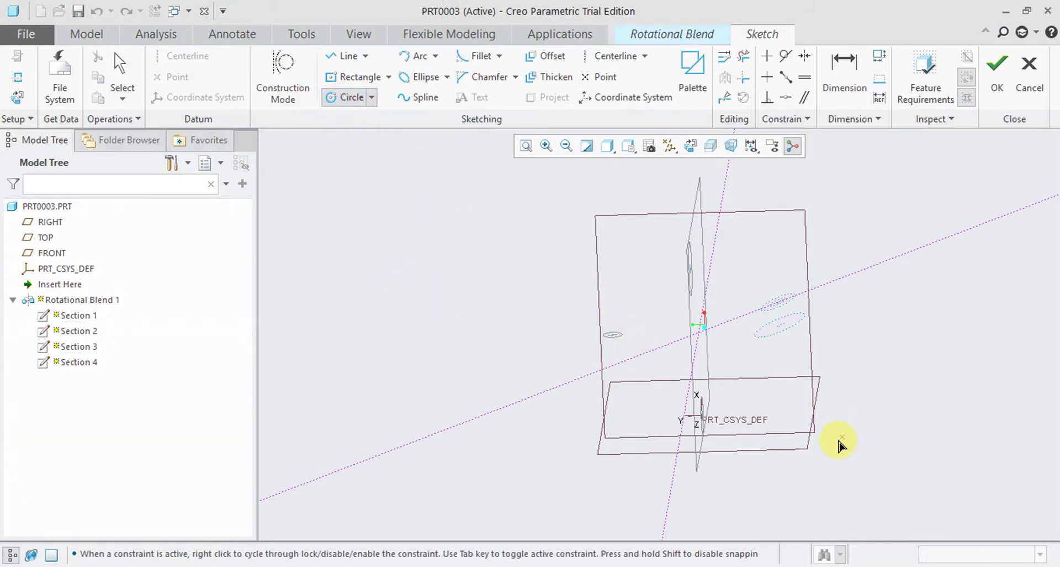
left_click(776, 381)
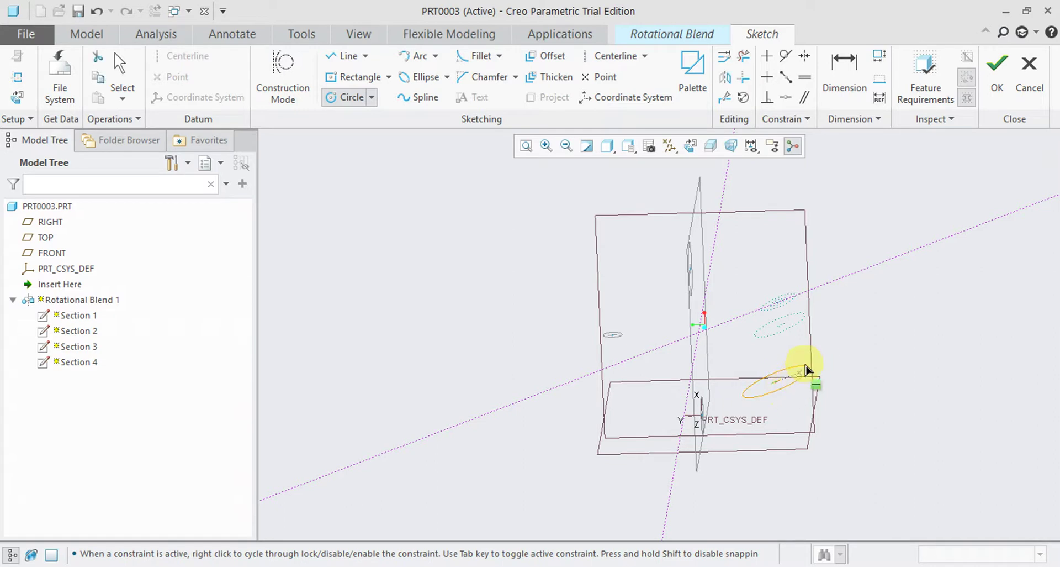
left_click(997, 69)
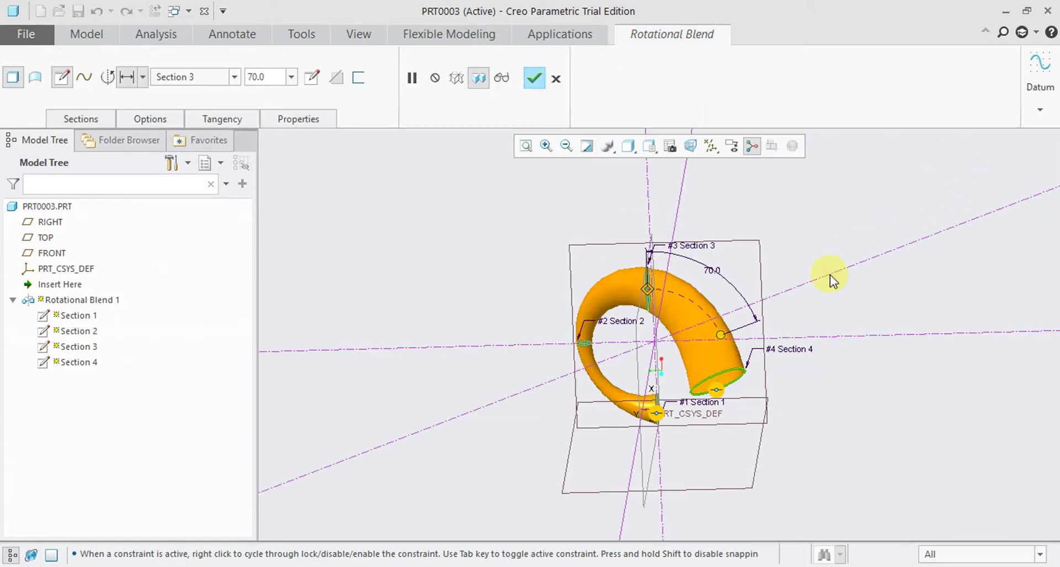
Inspect the four-section preview from several angles, then make the blend a capped solid
mouse_move(809, 311)
middle_mouse_down()
mouse_move(765, 348)
mouse_move(805, 317)
middle_mouse_up()
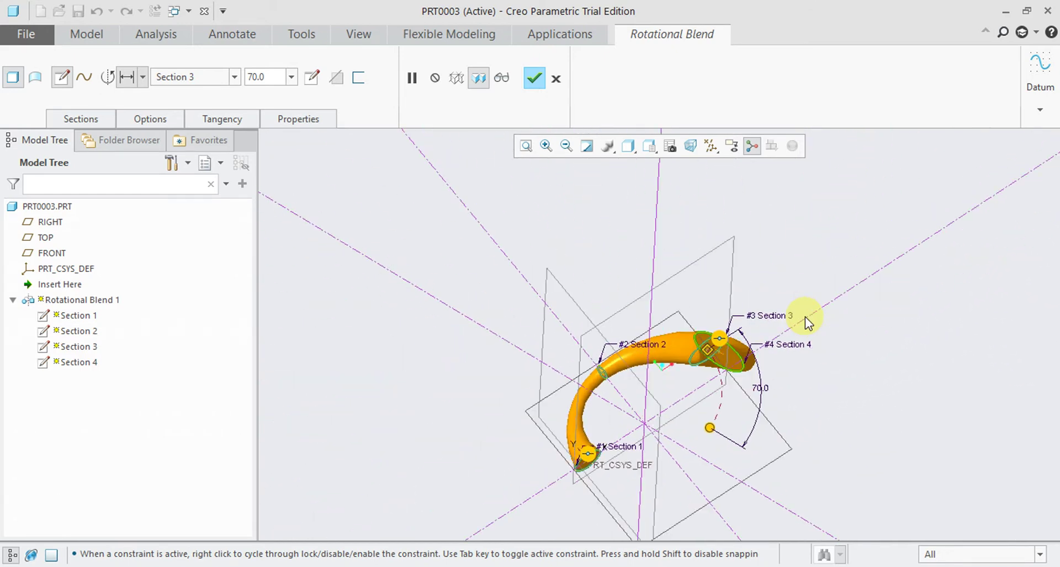
scroll(807, 340, "down", 5)
mouse_move(805, 350)
middle_mouse_down()
mouse_move(761, 330)
mouse_move(781, 300)
mouse_move(827, 336)
mouse_move(878, 333)
mouse_move(919, 302)
mouse_move(933, 246)
mouse_move(1013, 276)
mouse_move(979, 313)
mouse_move(961, 371)
mouse_move(968, 386)
middle_mouse_up()
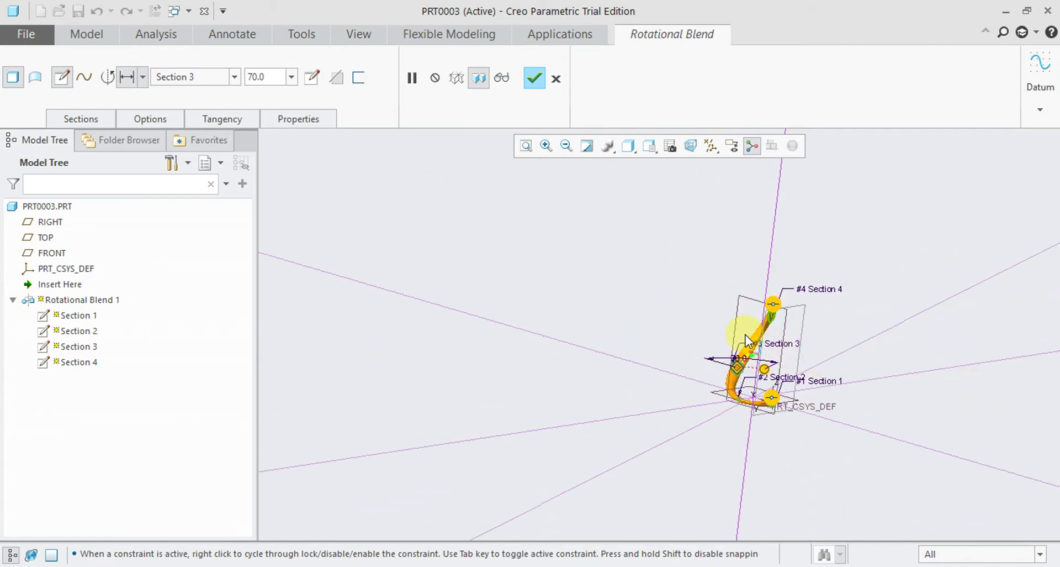
mouse_move(748, 343)
middle_mouse_down()
mouse_move(783, 403)
mouse_move(833, 415)
mouse_move(803, 411)
middle_mouse_up()
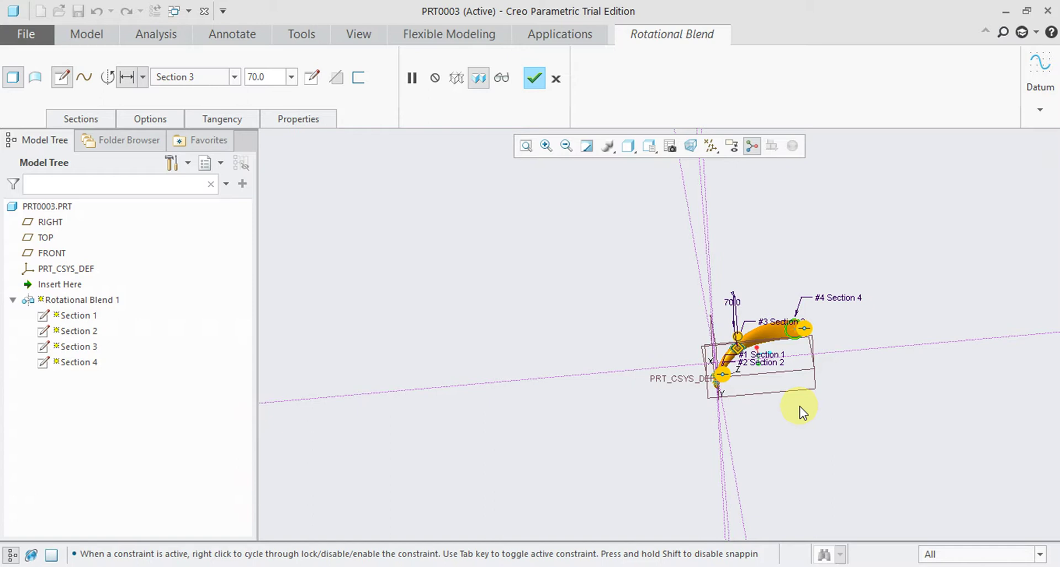
mouse_move(802, 412)
middle_mouse_down()
mouse_move(779, 322)
mouse_move(701, 333)
mouse_move(679, 310)
middle_mouse_up()
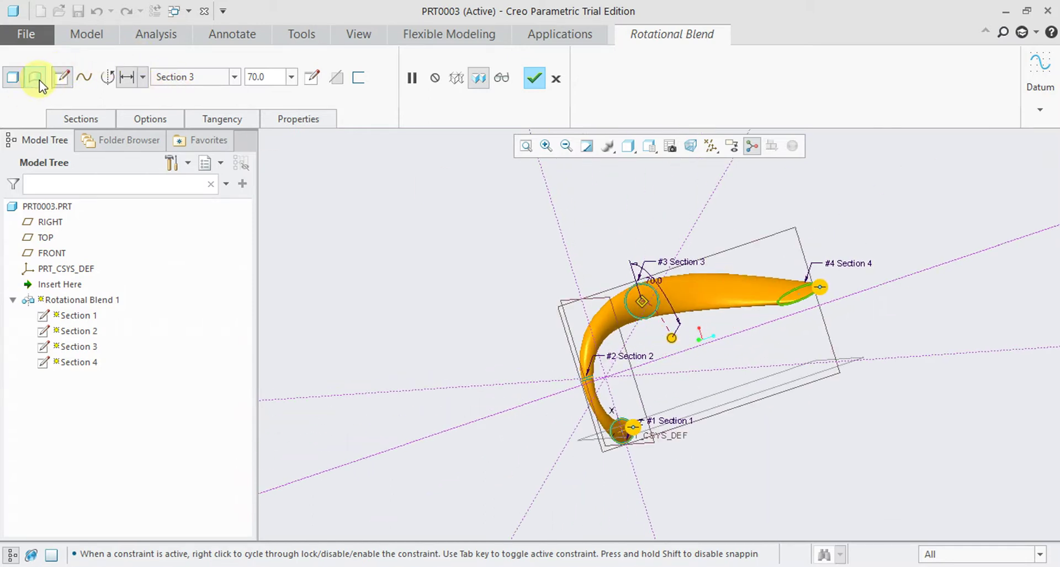
mouse_move(721, 250)
middle_mouse_down()
mouse_move(667, 181)
mouse_move(791, 277)
middle_mouse_up()
scroll(791, 276, "up", 3)
middle_click_drag(763, 324, 760, 334)
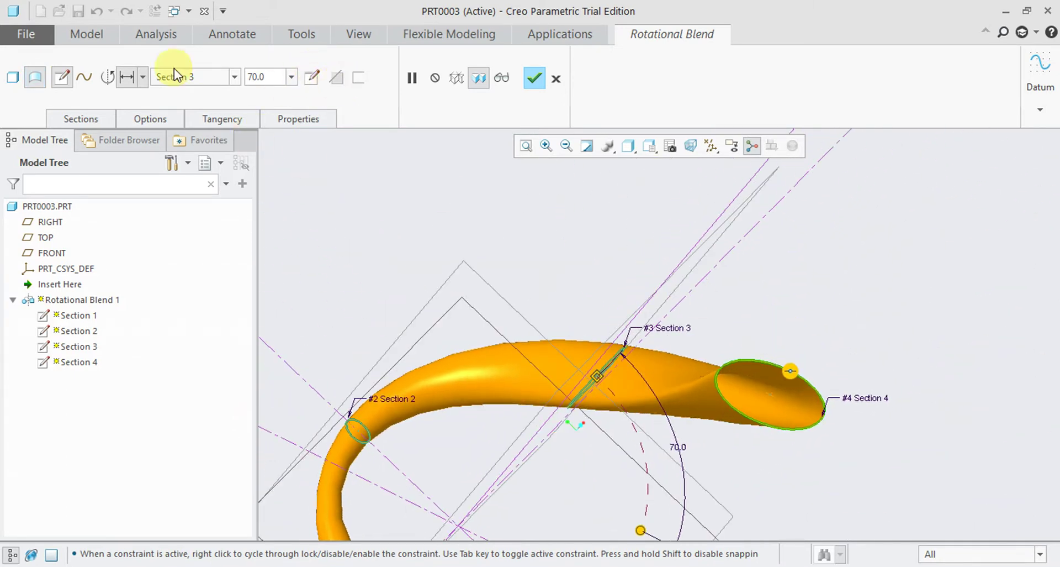
left_click(12, 77)
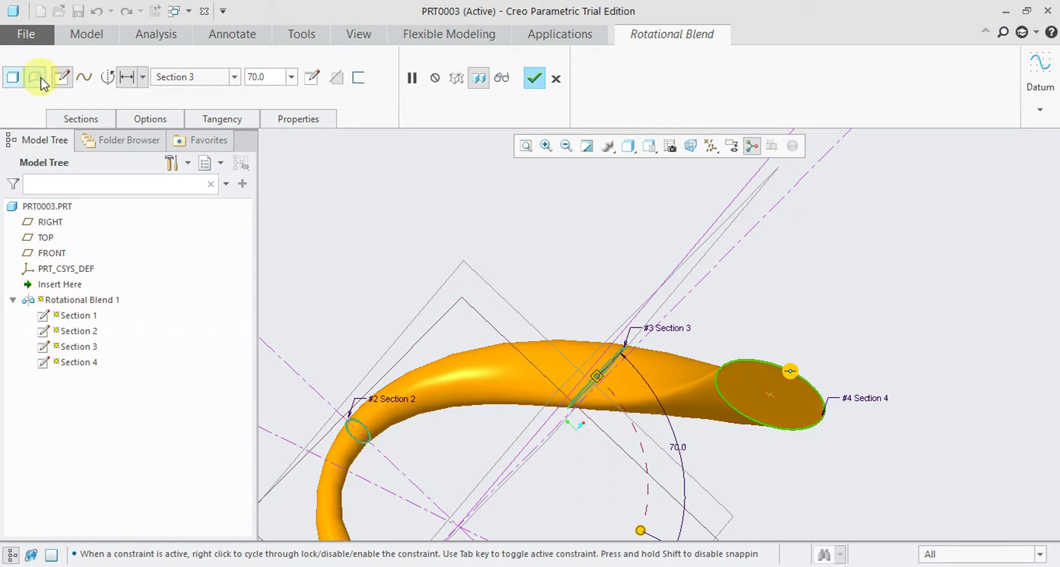
Thicken the blend into a hollow tube, trying wall thicknesses 100, 25 and 50
left_click(358, 79)
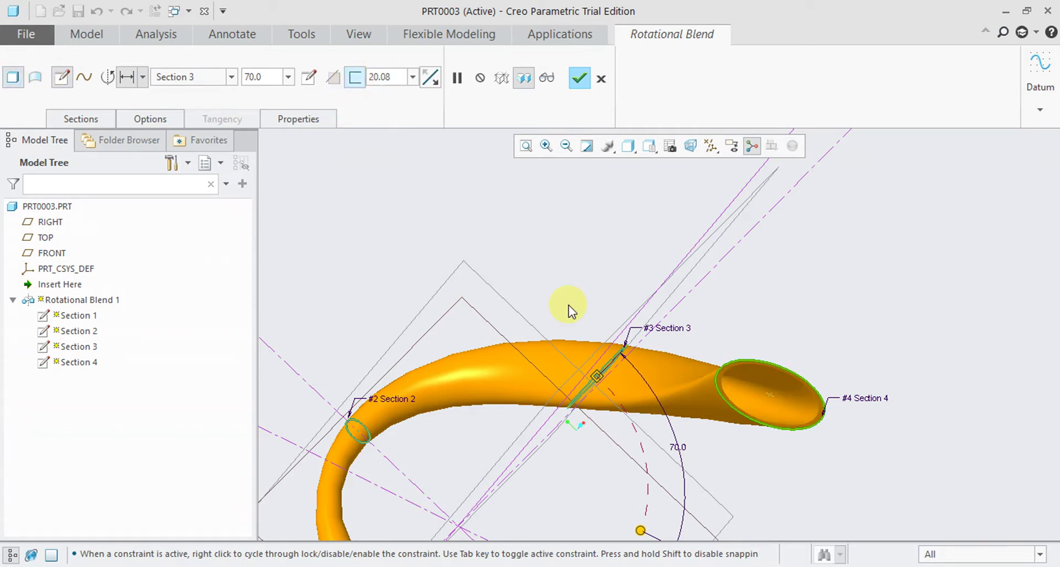
middle_click_drag(569, 305, 618, 297)
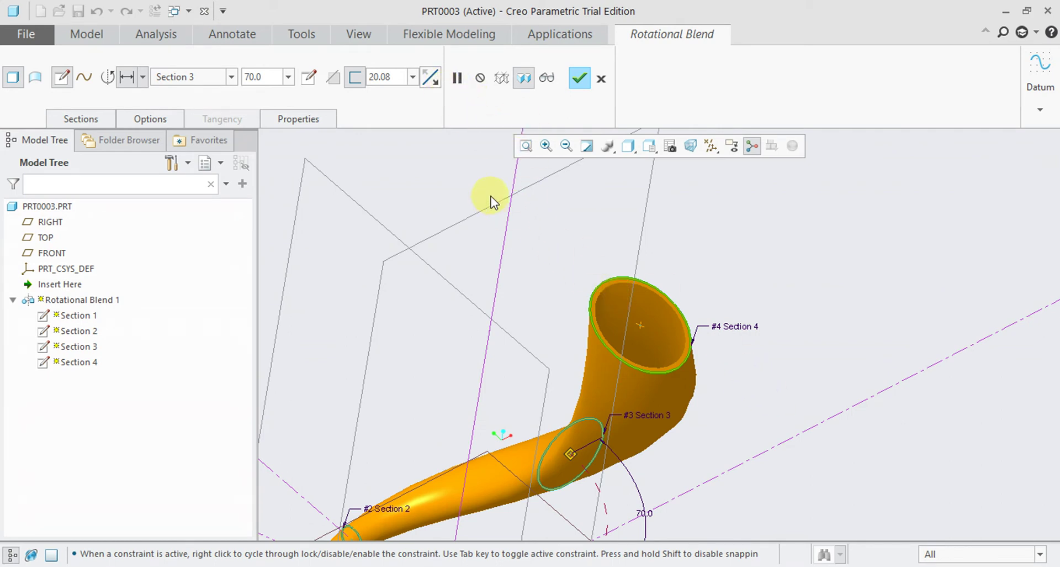
double_click(387, 77)
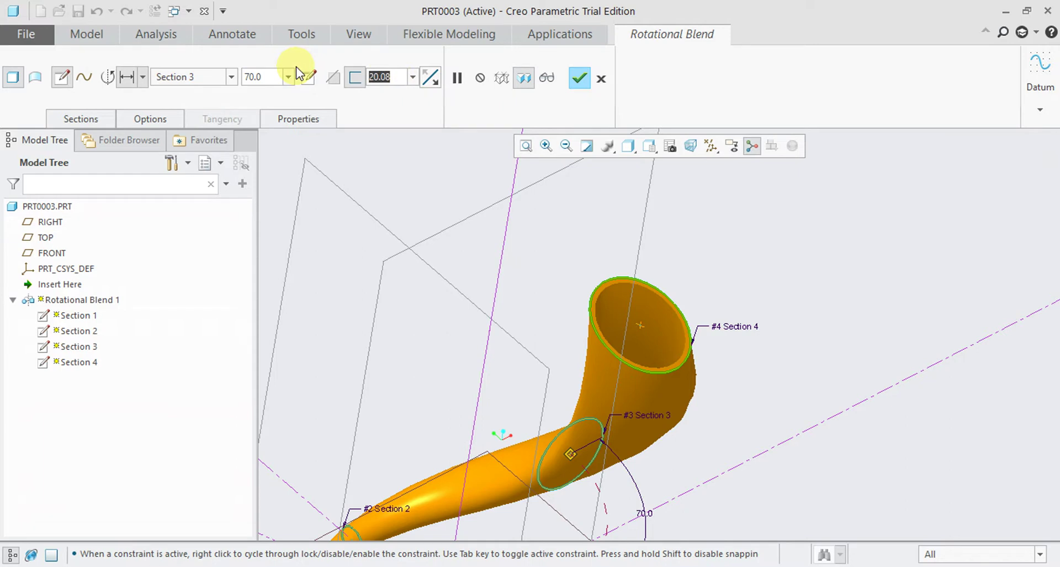
type("100")
key("Return")
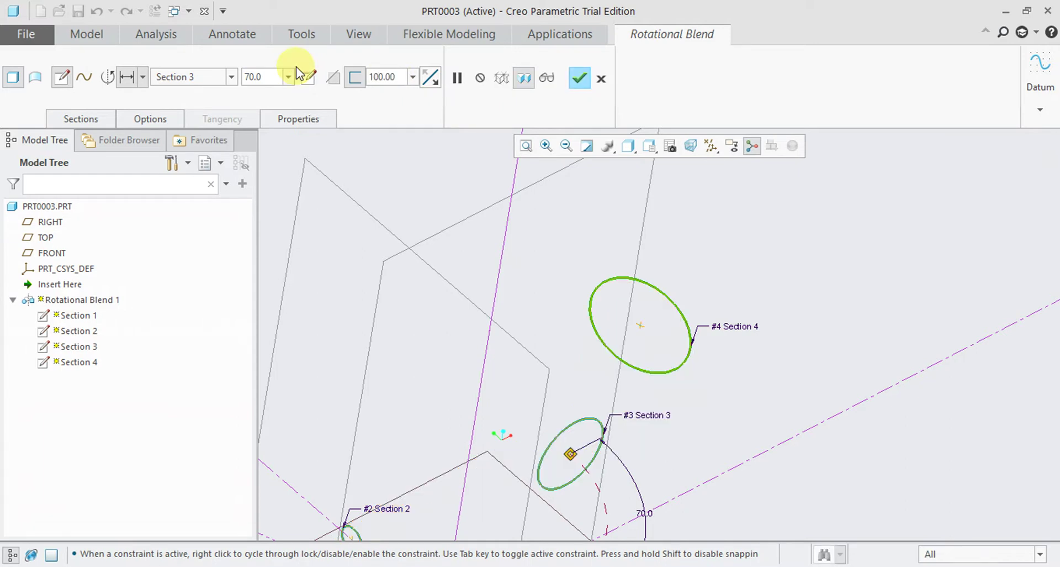
double_click(384, 77)
type("25")
key("Return")
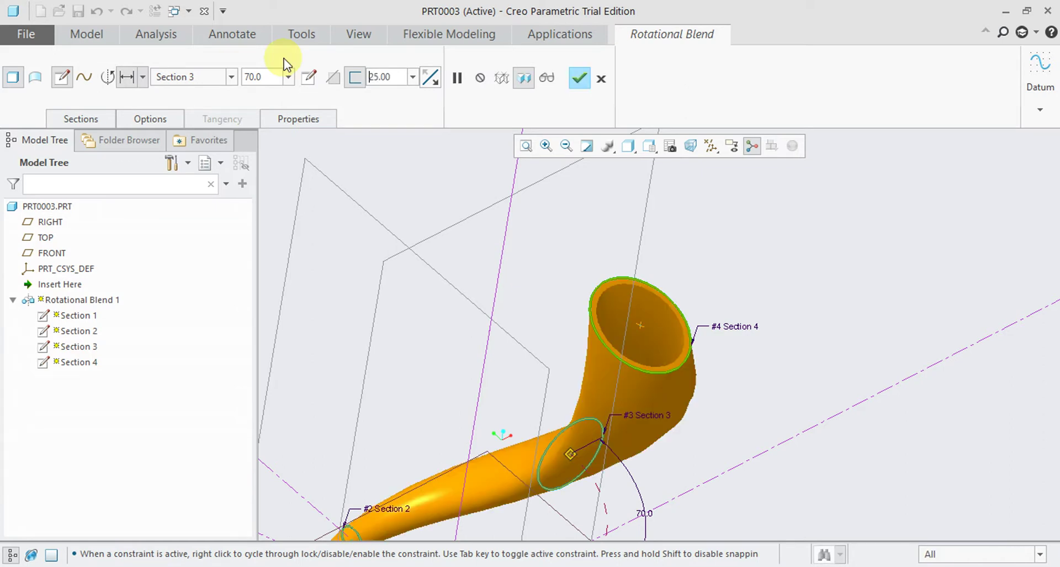
double_click(386, 77)
type("50")
key("Return")
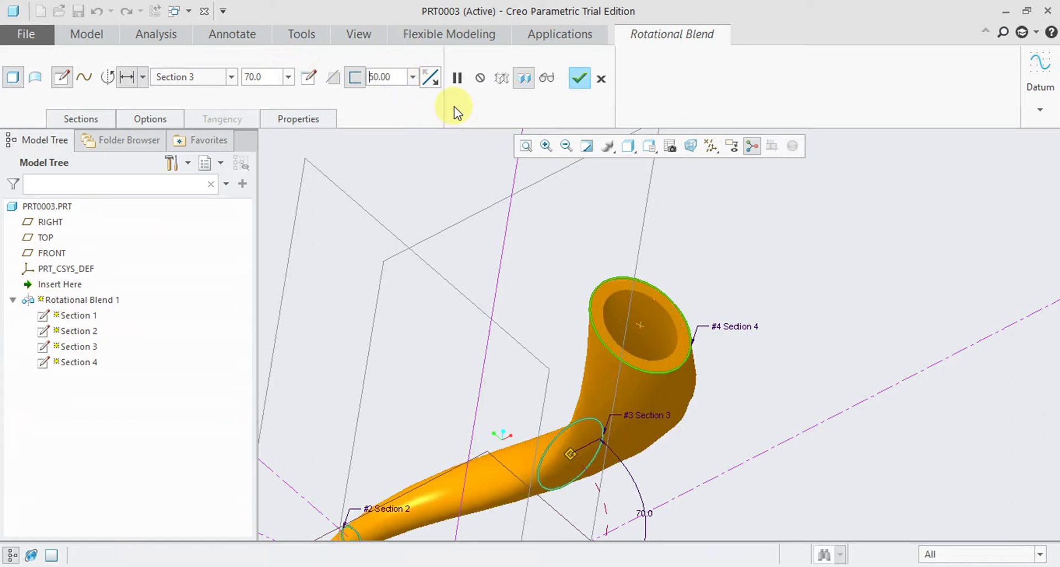
Try a 75 wall thickness, then settle back on 50
type("75")
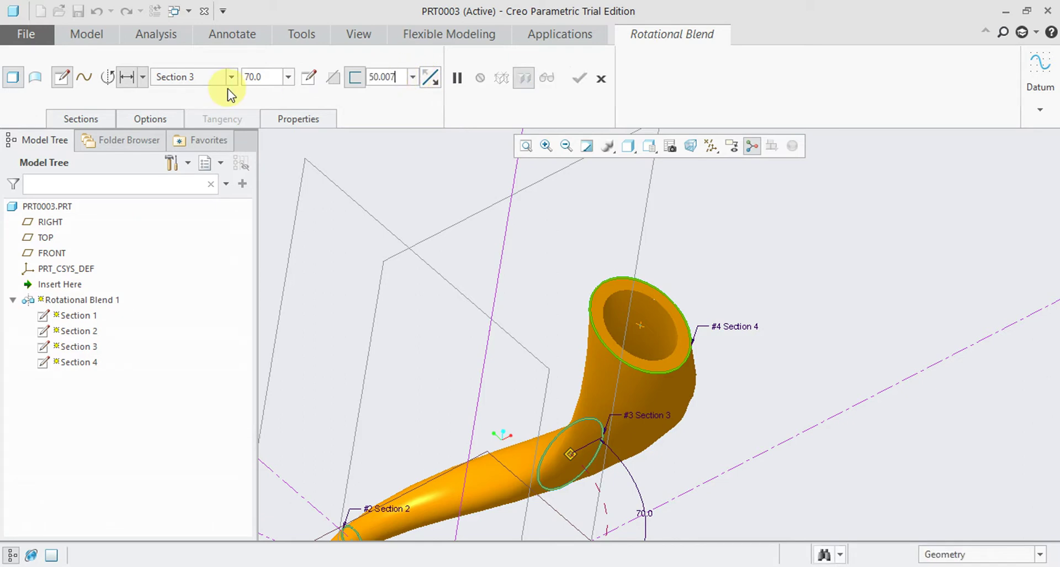
key("Return")
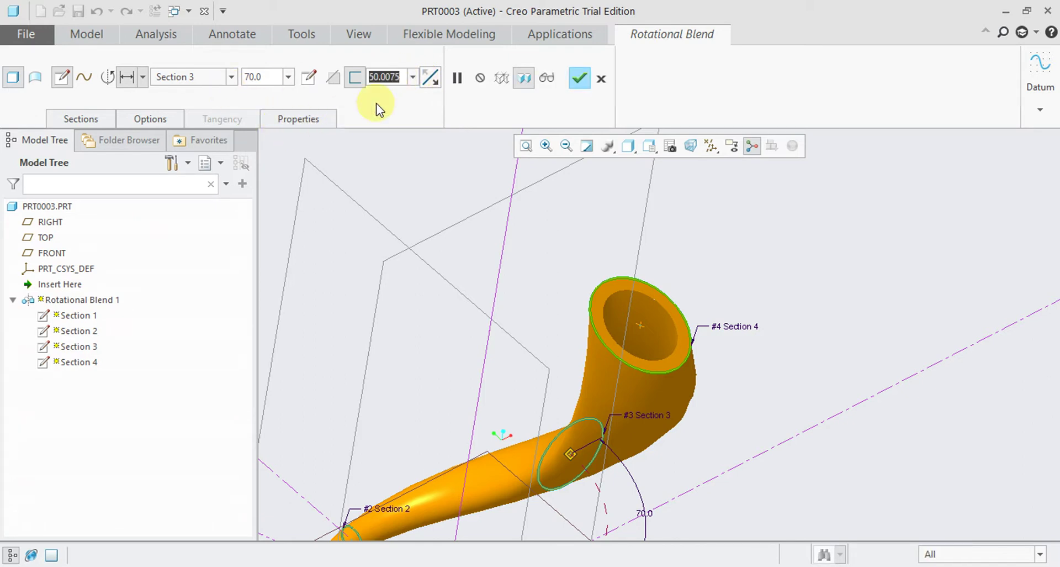
type("75")
key("Return")
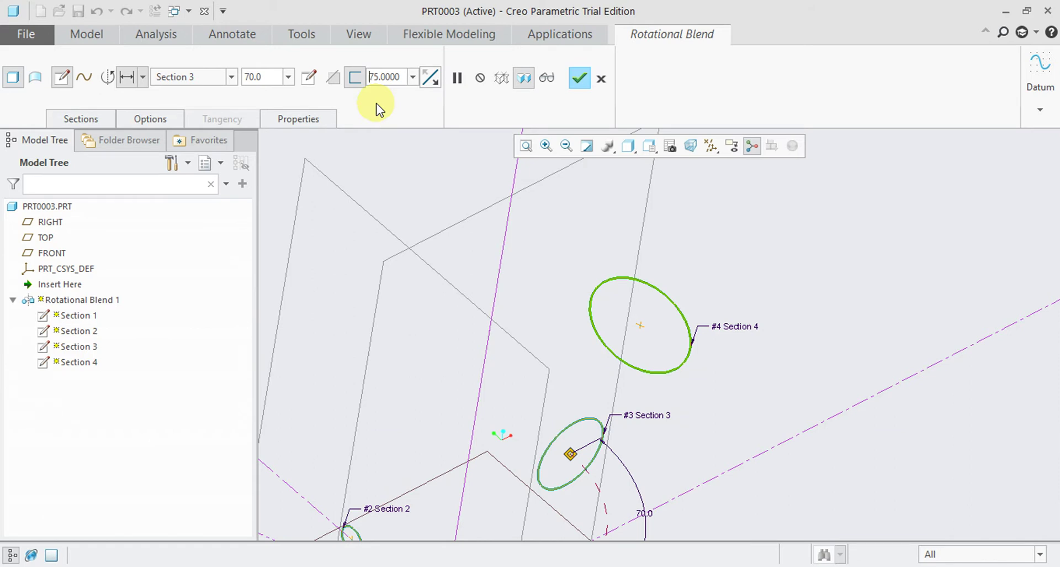
scroll(462, 314, "down", 4)
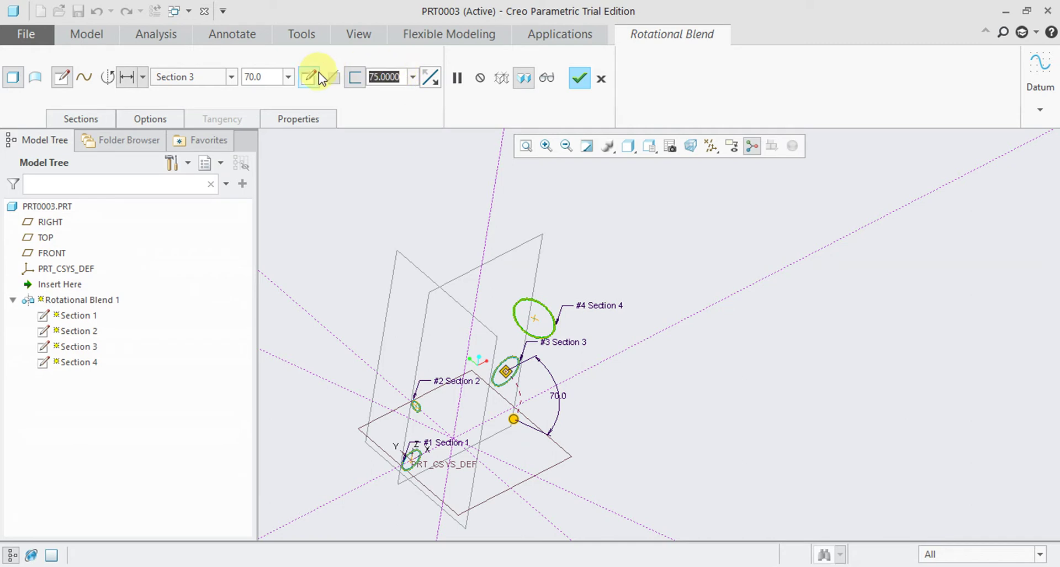
type("50")
key("Return")
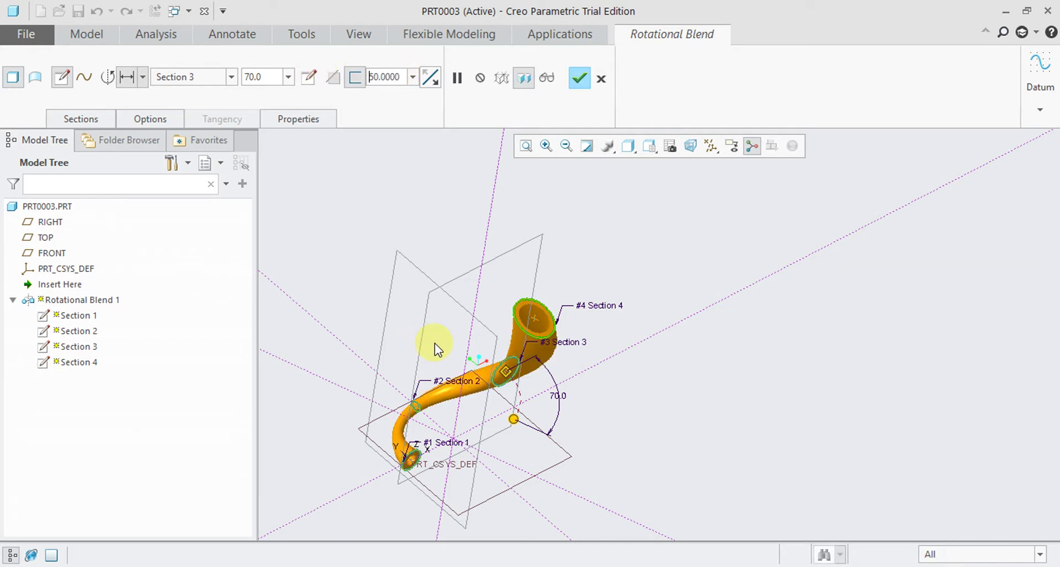
scroll(425, 344, "up", 3)
mouse_move(412, 457)
middle_mouse_down()
mouse_move(370, 443)
mouse_move(434, 465)
mouse_move(410, 393)
mouse_move(379, 368)
middle_mouse_up()
Zoom out and switch the blend preview to Wireframe display, orbiting it to a new orientation
scroll(674, 490, "down", 5)
scroll(687, 473, "down", 3)
left_click(529, 74)
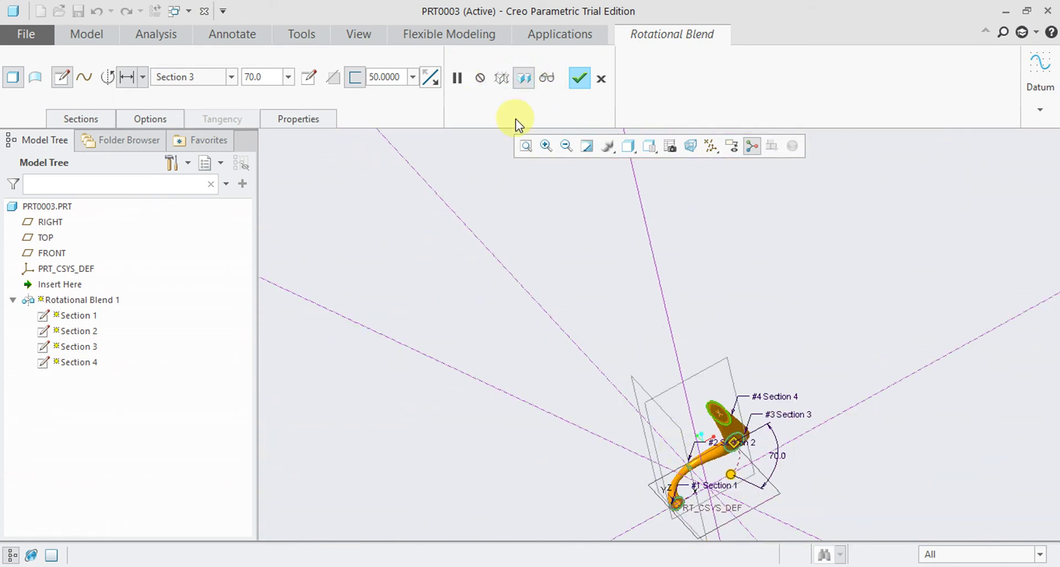
left_click(647, 155)
left_click(634, 149)
left_click(634, 149)
left_click(670, 250)
scroll(701, 450, "up", 3)
scroll(701, 450, "down", 3)
middle_click_drag(734, 438, 715, 438)
scroll(715, 438, "up", 2)
Change the display style to Hidden Line and zoom in to inspect Section 2
left_click(643, 151)
left_click(634, 148)
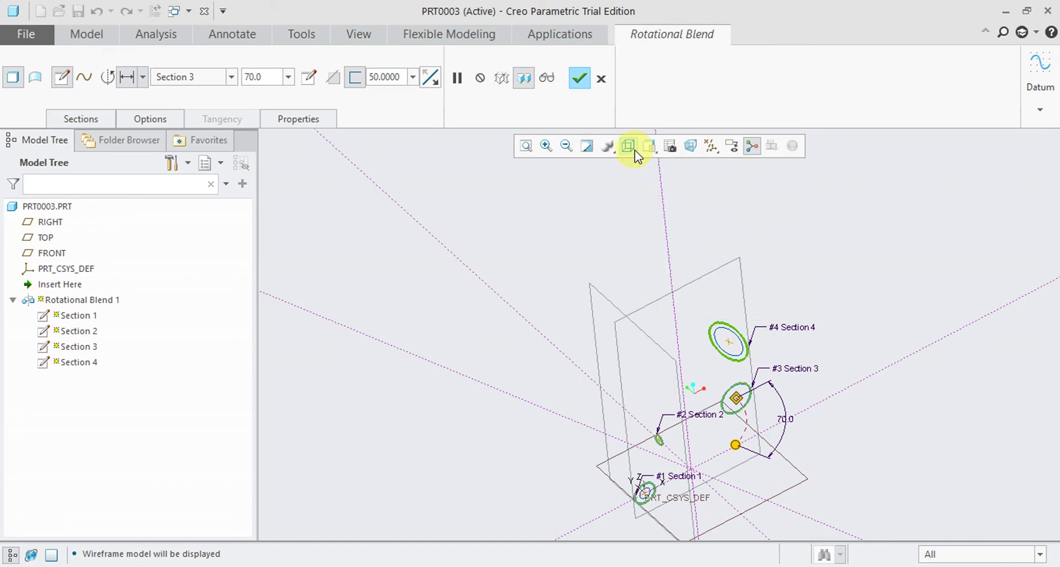
left_click(634, 148)
left_click(674, 235)
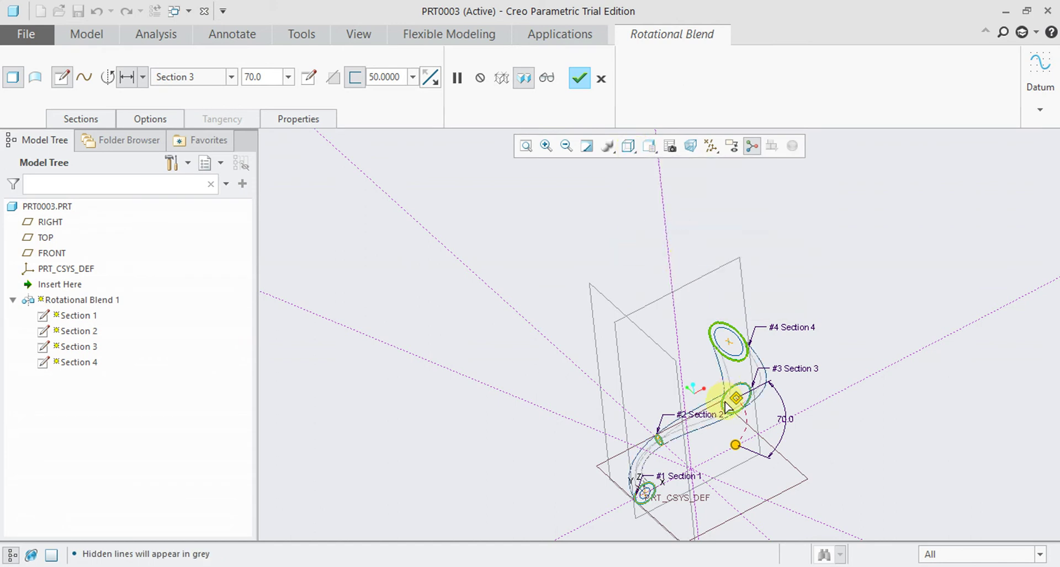
scroll(621, 478, "up", 3)
scroll(582, 487, "up", 2)
scroll(624, 433, "up", 2)
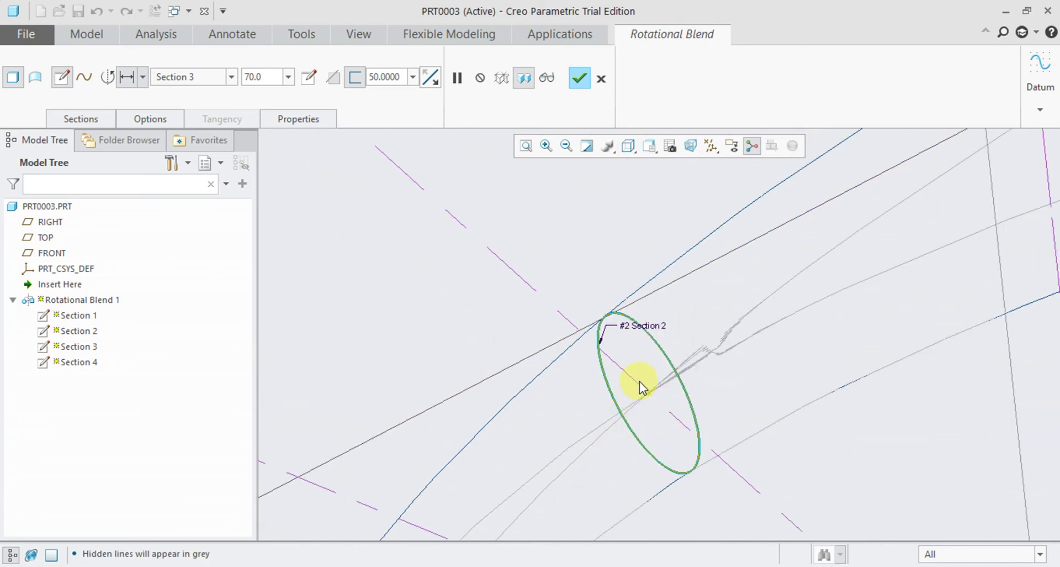
scroll(658, 395, "down", 5)
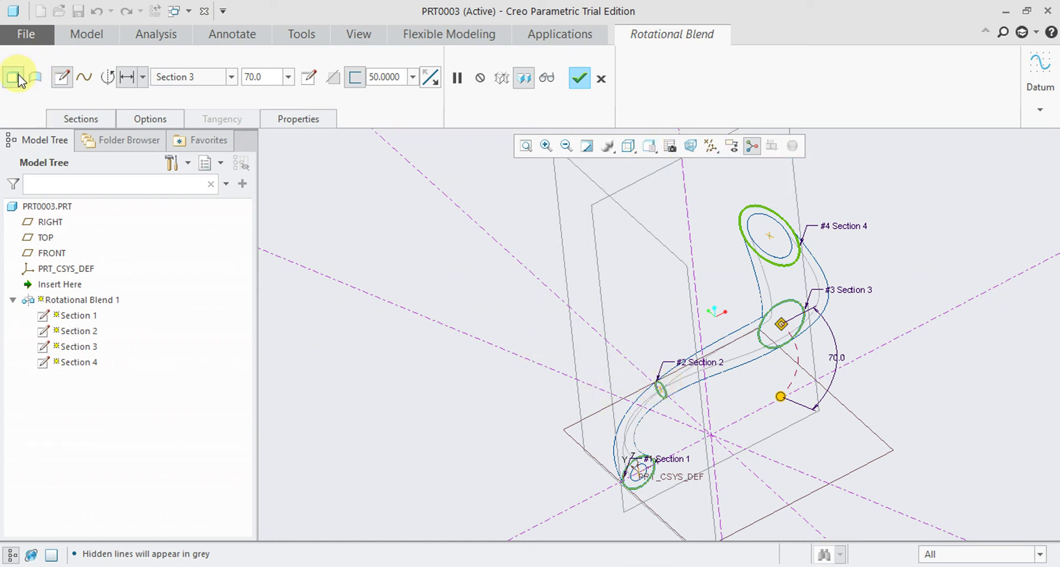
Make the blend a full solid instead of thickened, shade it with edges, and finish Rotational Blend 1
left_click(354, 82)
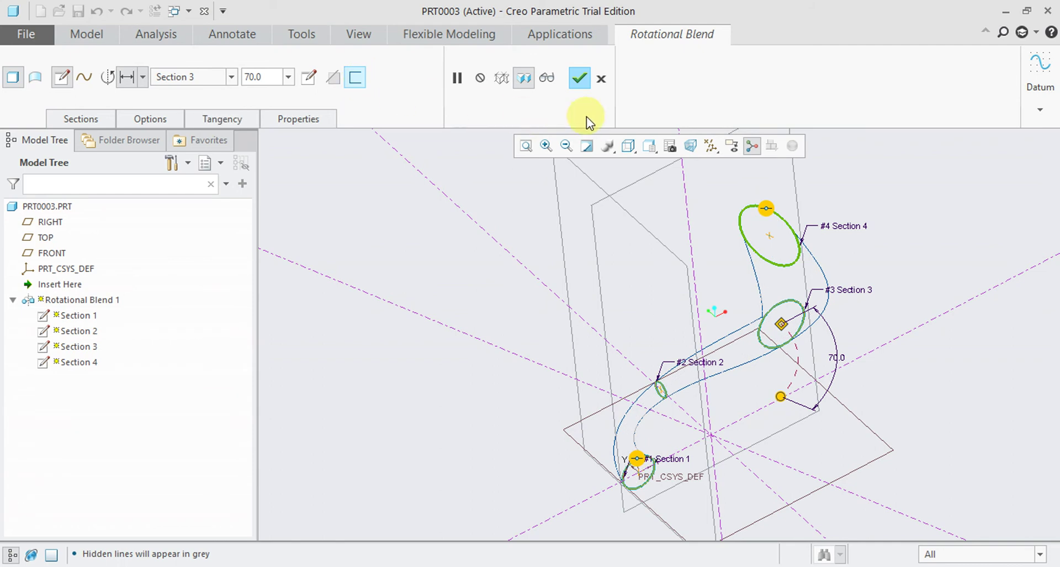
left_click(628, 148)
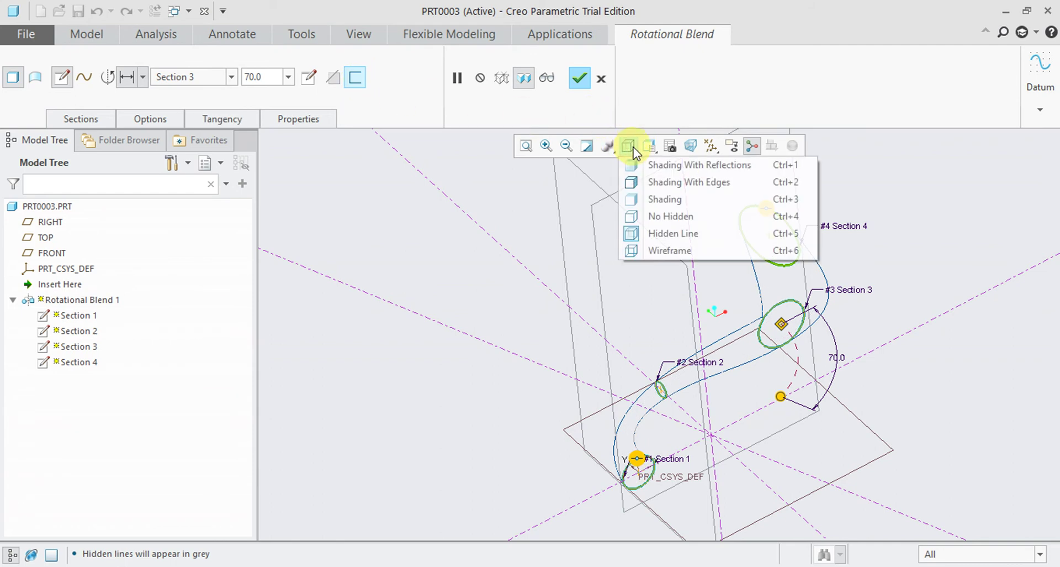
left_click(654, 181)
middle_click_drag(681, 286, 721, 277)
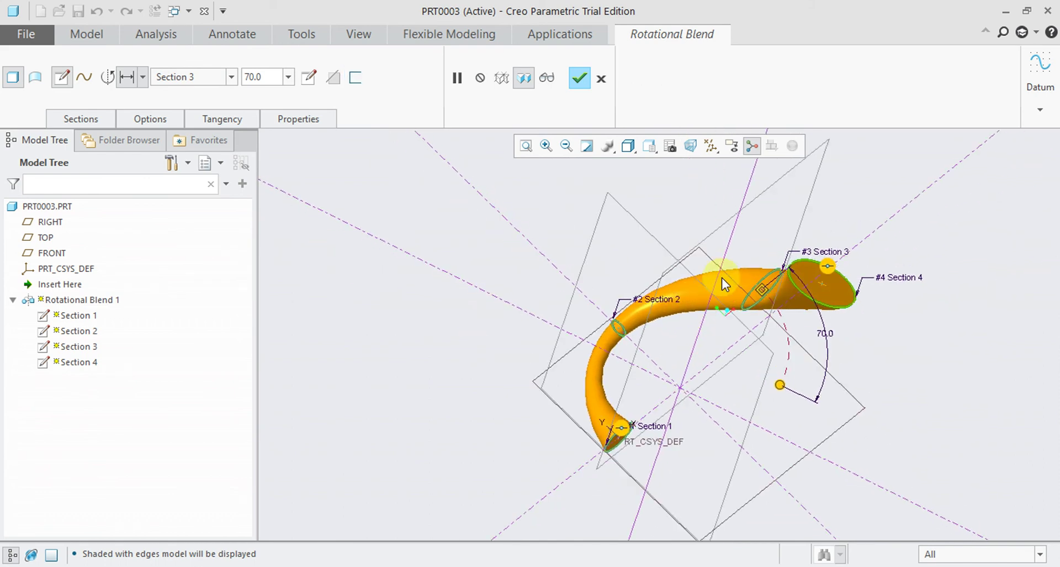
left_click(579, 77)
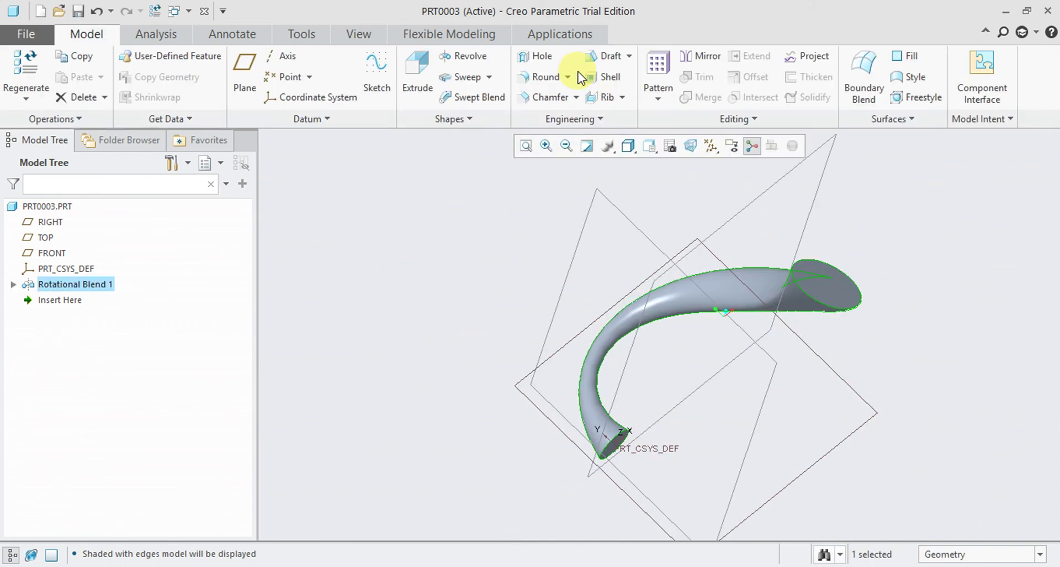